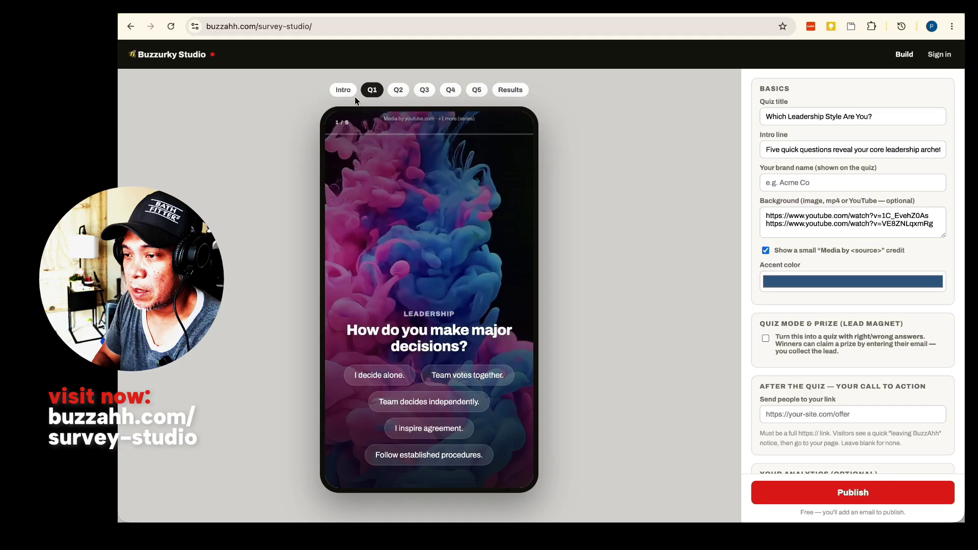
Preview the quiz's intro screen and its question screens from Q1 to Q5.
{"action": "left_click", "coordinate": [355, 92]}
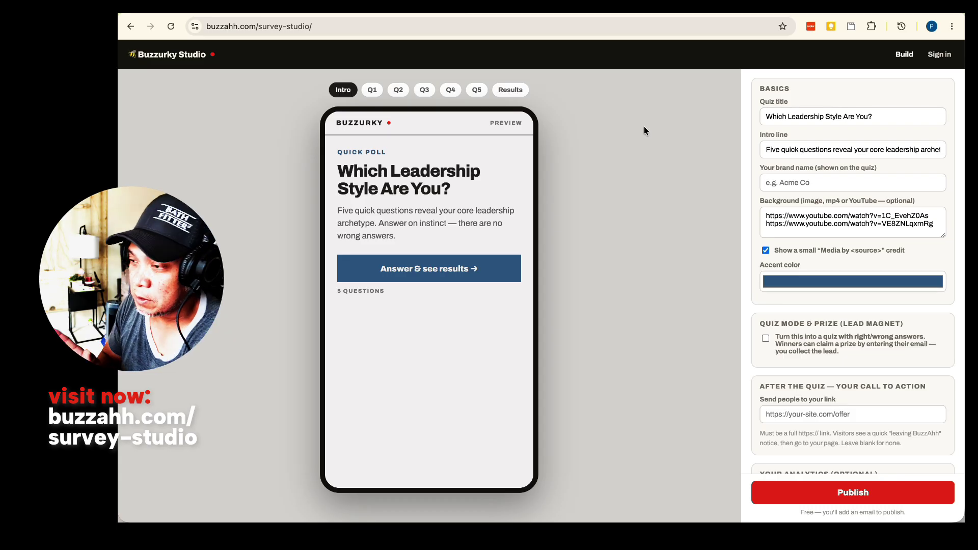
{"action": "key", "text": "Right"}
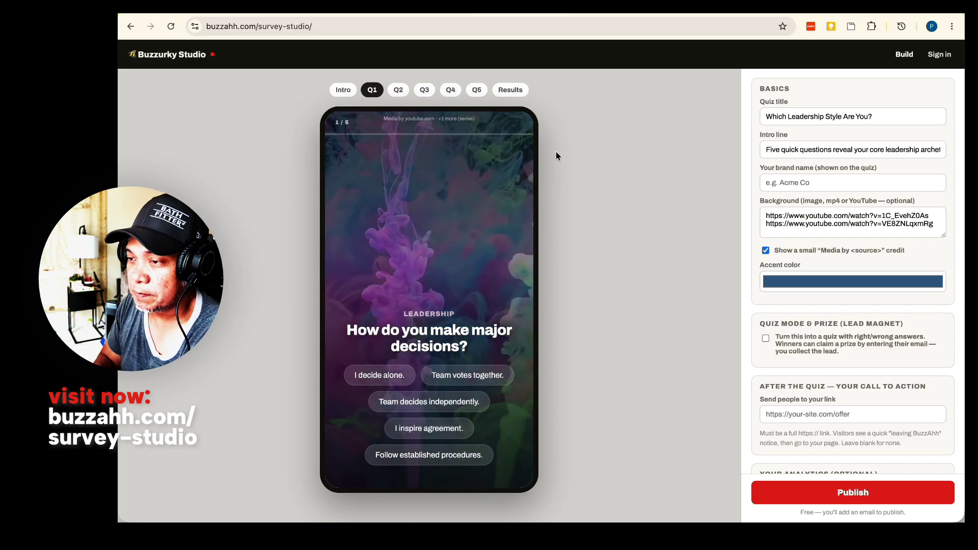
{"action": "left_click", "coordinate": [398, 90]}
{"action": "left_click", "coordinate": [423, 90]}
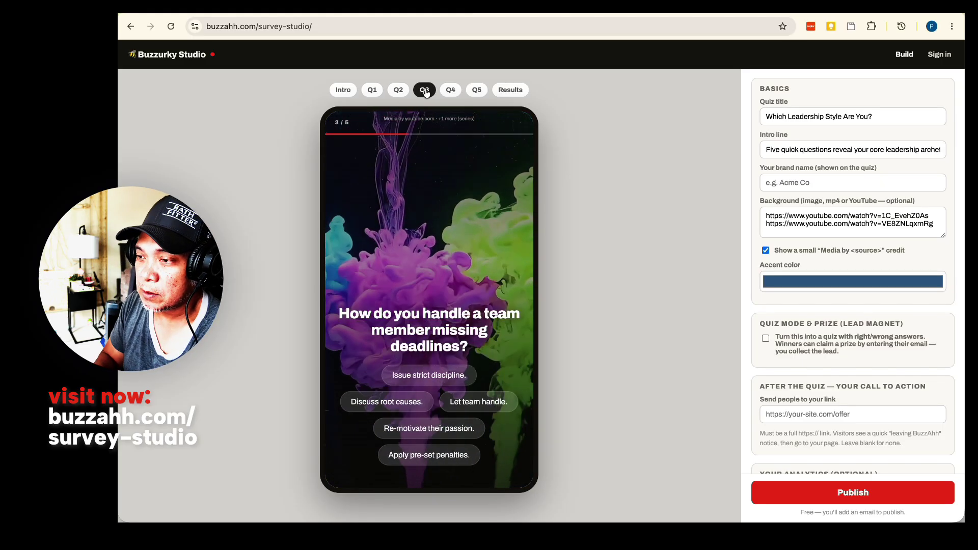
{"action": "left_click", "coordinate": [451, 91]}
{"action": "left_click", "coordinate": [477, 91]}
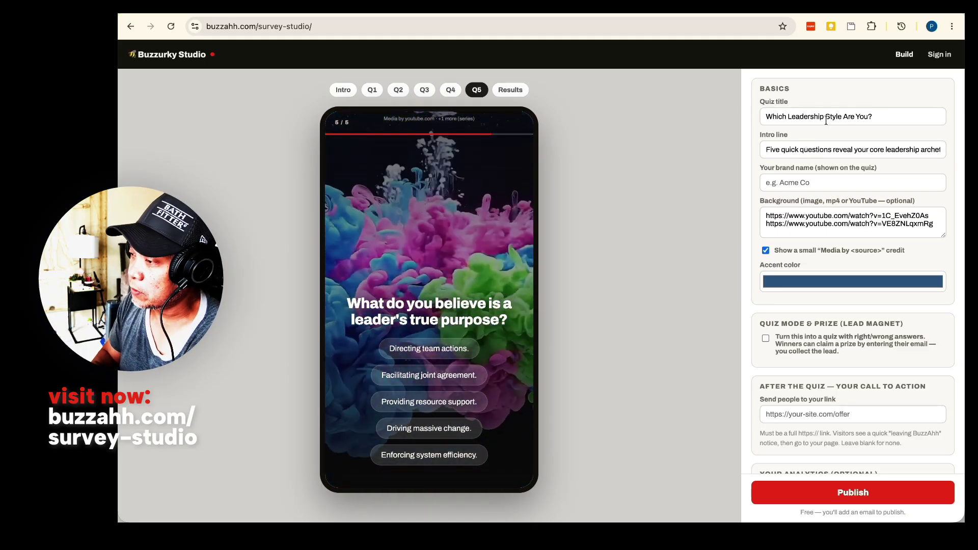
Compare the quiz title setting with the title shown on the previewed intro screen.
{"action": "left_click", "coordinate": [879, 117]}
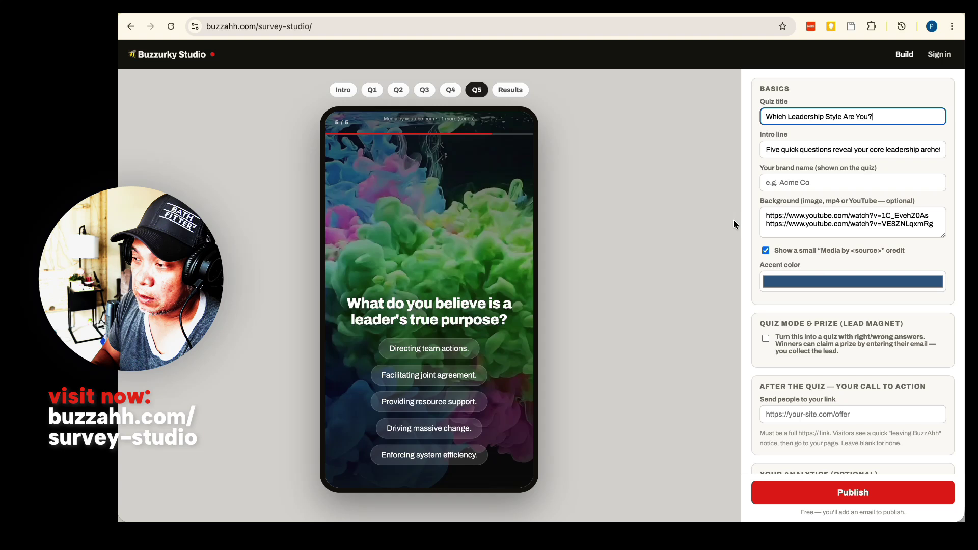
{"action": "left_click", "coordinate": [343, 91]}
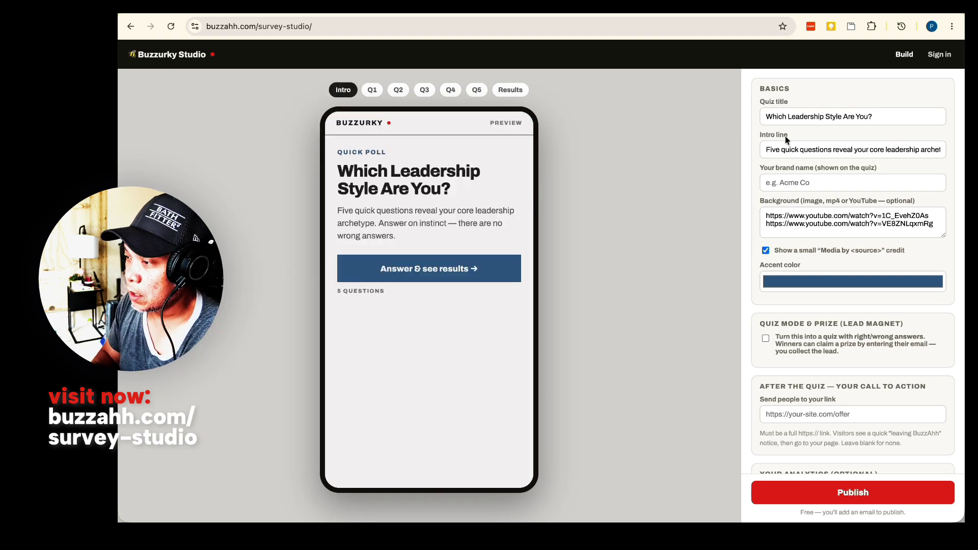
{"action": "left_click", "coordinate": [791, 118]}
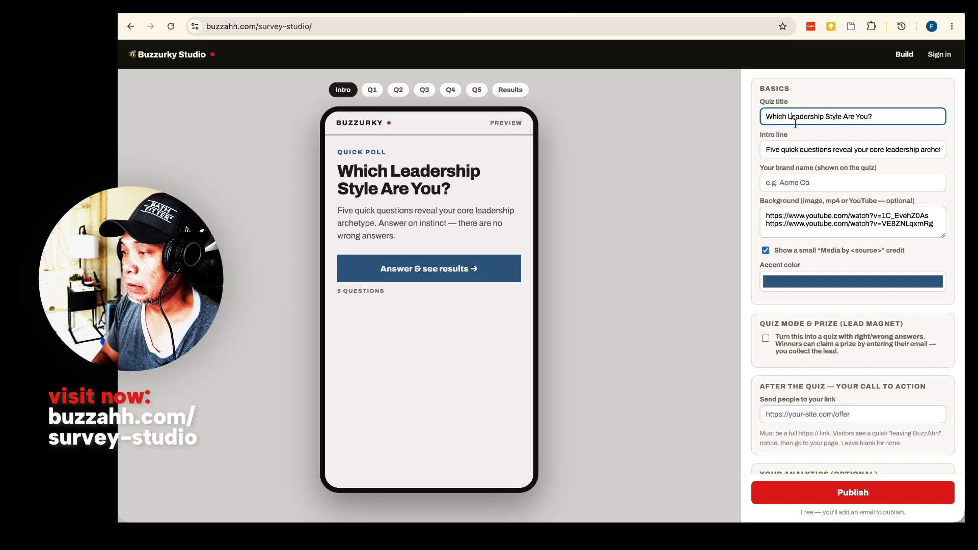
{"action": "left_click", "coordinate": [542, 188]}
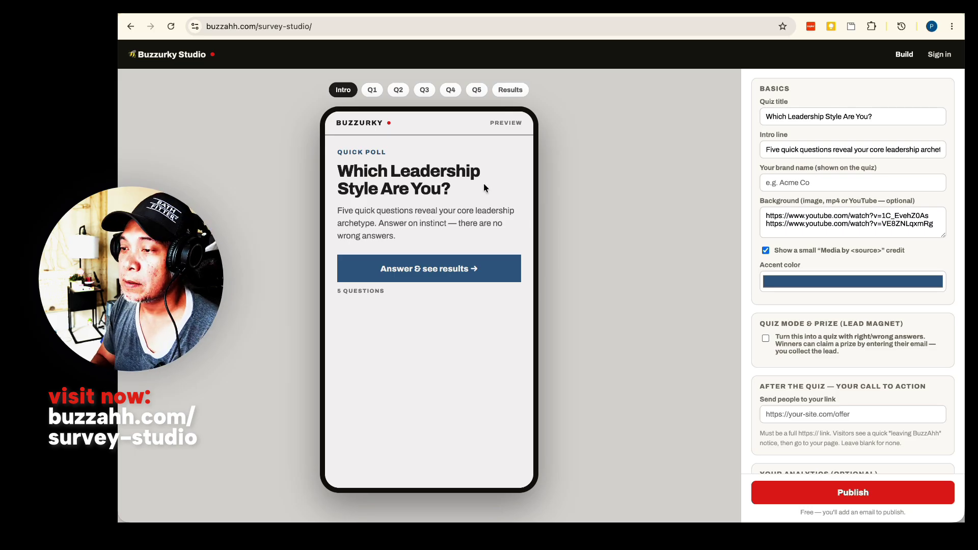
Browse back and forth through the previews of Q1 to Q5, ending on the results screen.
{"action": "left_click", "coordinate": [370, 92]}
{"action": "left_click", "coordinate": [399, 90]}
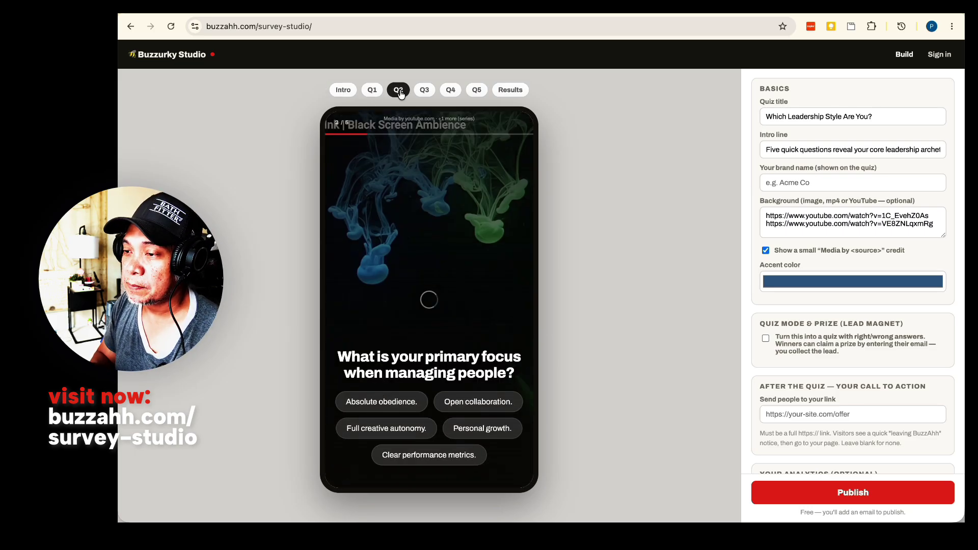
{"action": "left_click", "coordinate": [426, 92]}
{"action": "left_click", "coordinate": [451, 90]}
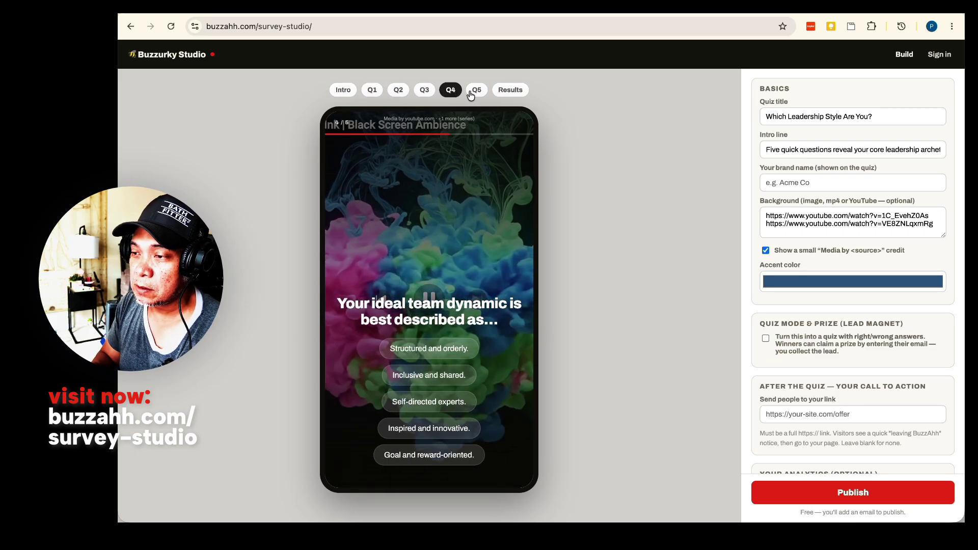
{"action": "left_click", "coordinate": [477, 91]}
{"action": "left_click", "coordinate": [451, 91]}
{"action": "left_click", "coordinate": [425, 90]}
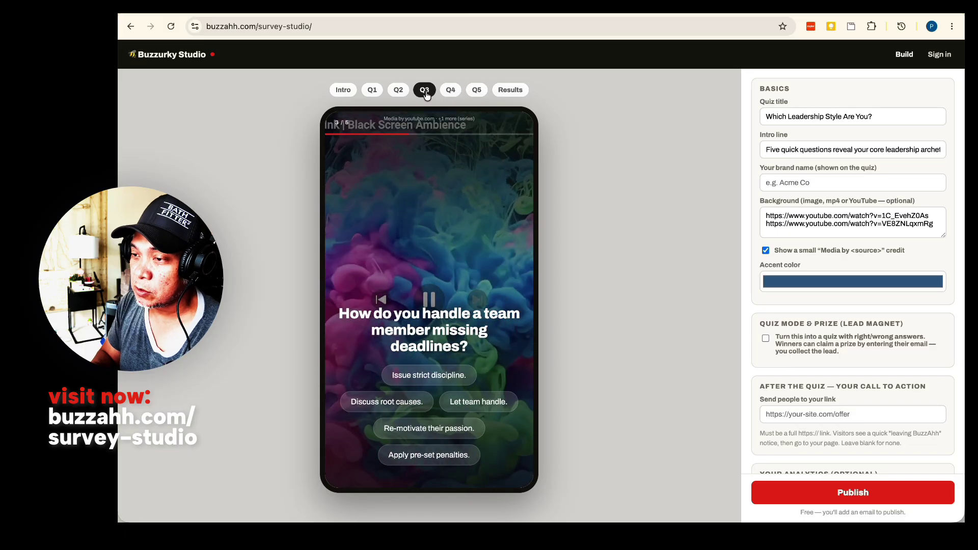
{"action": "left_click", "coordinate": [398, 91]}
{"action": "left_click", "coordinate": [372, 90]}
{"action": "left_click", "coordinate": [398, 91]}
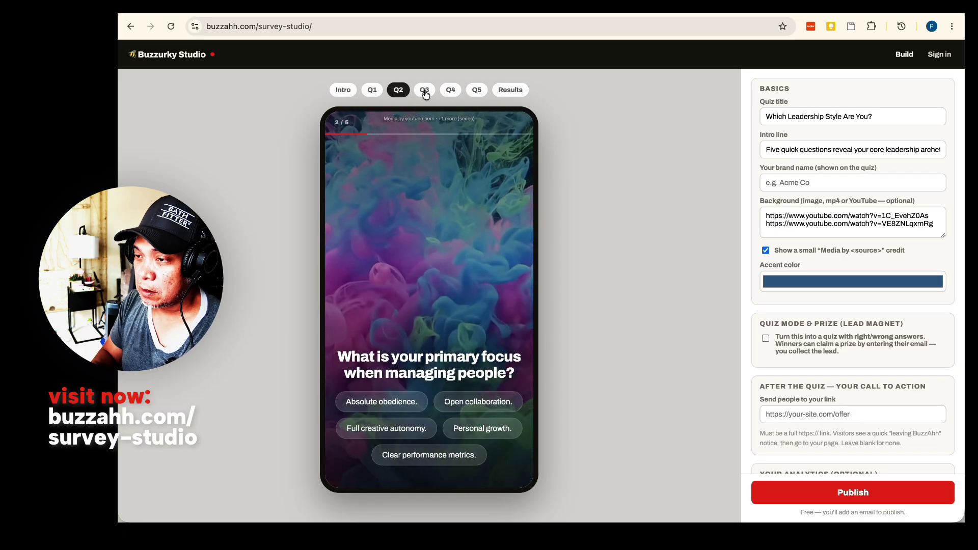
{"action": "left_click", "coordinate": [425, 91]}
{"action": "left_click", "coordinate": [450, 90]}
{"action": "left_click", "coordinate": [477, 91]}
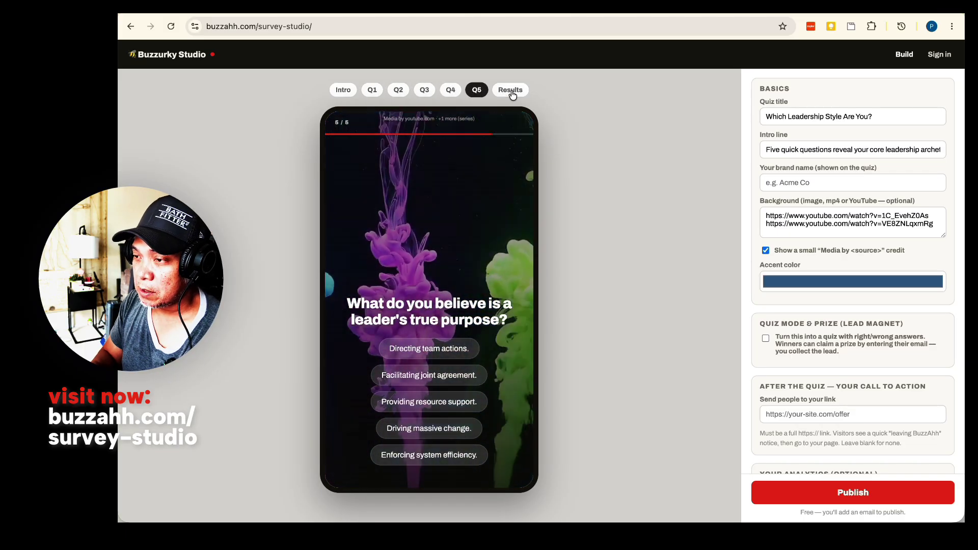
{"action": "left_click", "coordinate": [511, 92]}
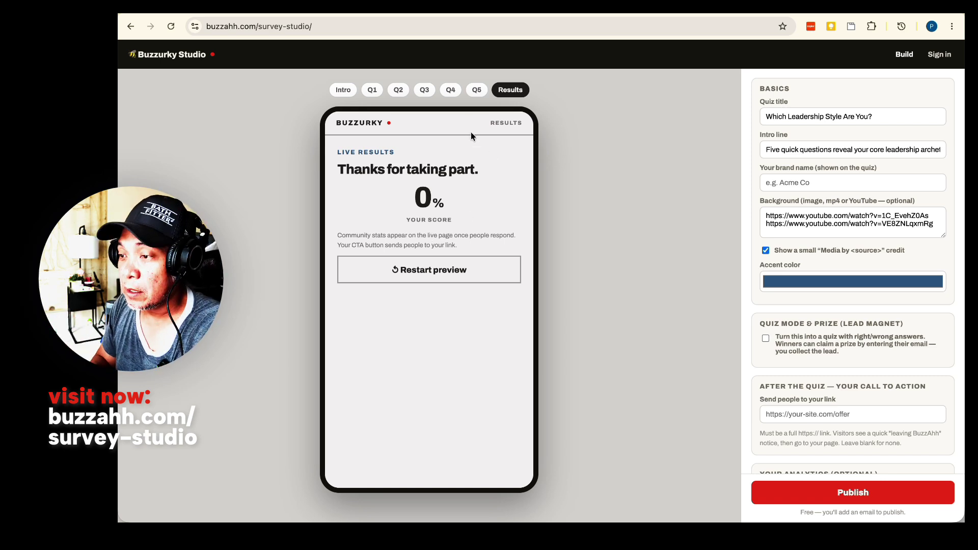
Return from the results to the intro preview, review Q1 to Q5 again, and go back to Q1.
{"action": "left_click", "coordinate": [477, 92]}
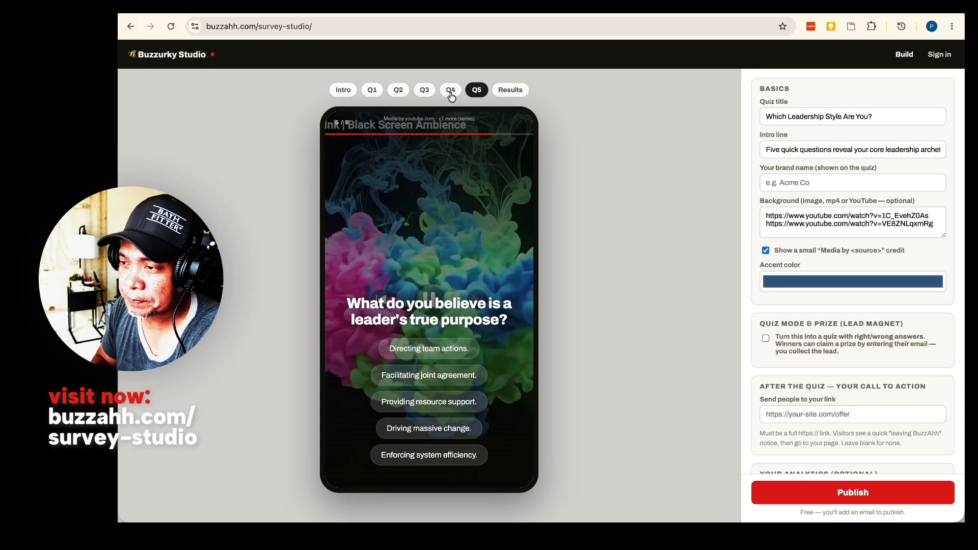
{"action": "left_click", "coordinate": [451, 92]}
{"action": "left_click", "coordinate": [343, 92]}
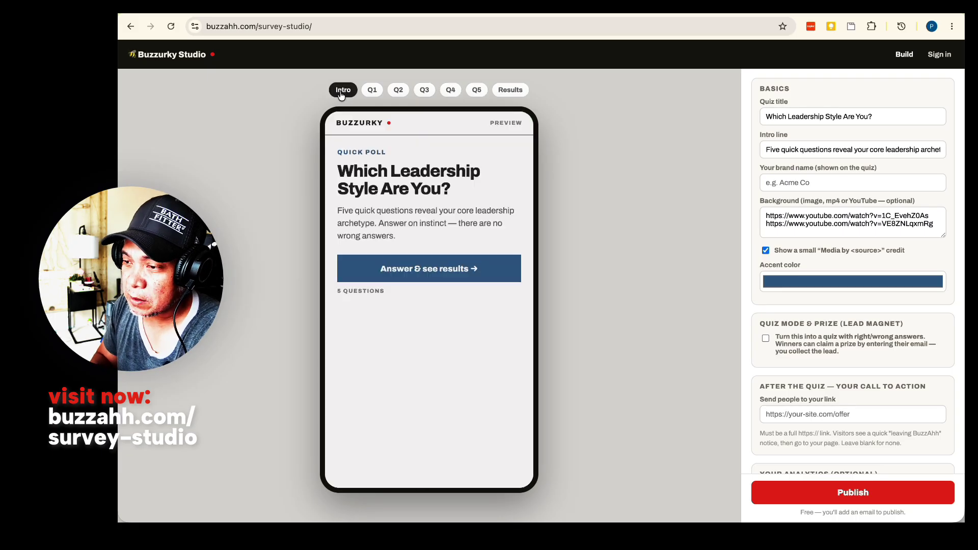
{"action": "left_click", "coordinate": [373, 90]}
{"action": "left_click", "coordinate": [398, 90]}
{"action": "left_click", "coordinate": [424, 90]}
{"action": "left_click", "coordinate": [450, 92]}
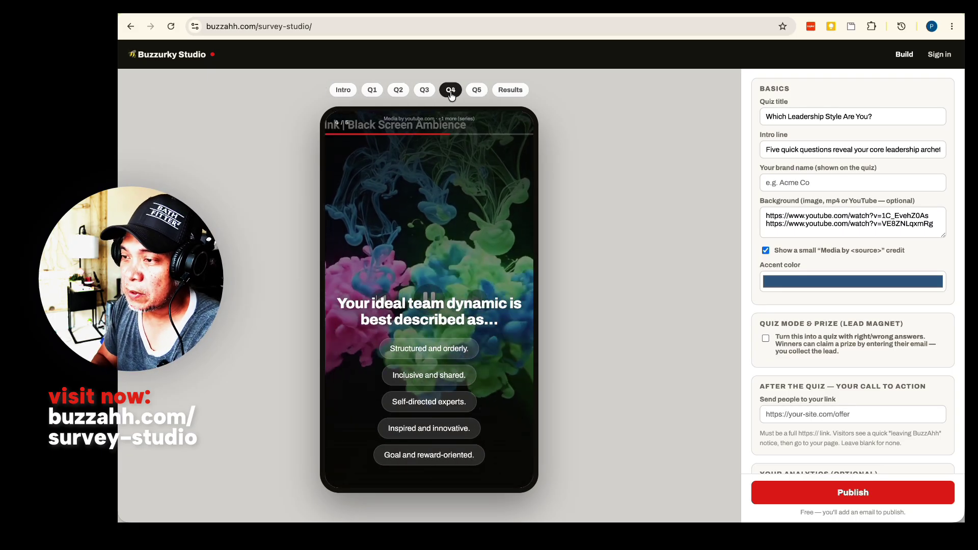
{"action": "left_click", "coordinate": [477, 90]}
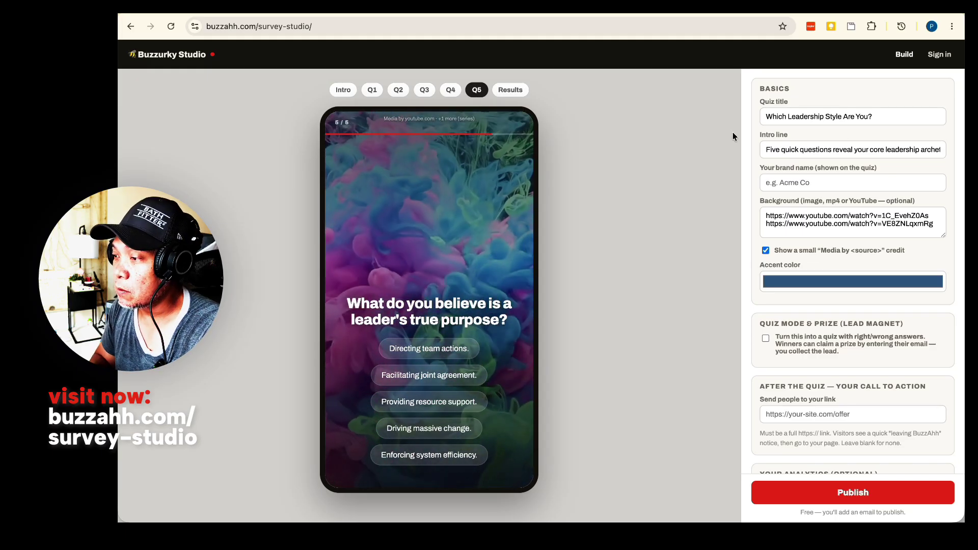
{"action": "left_click", "coordinate": [373, 90]}
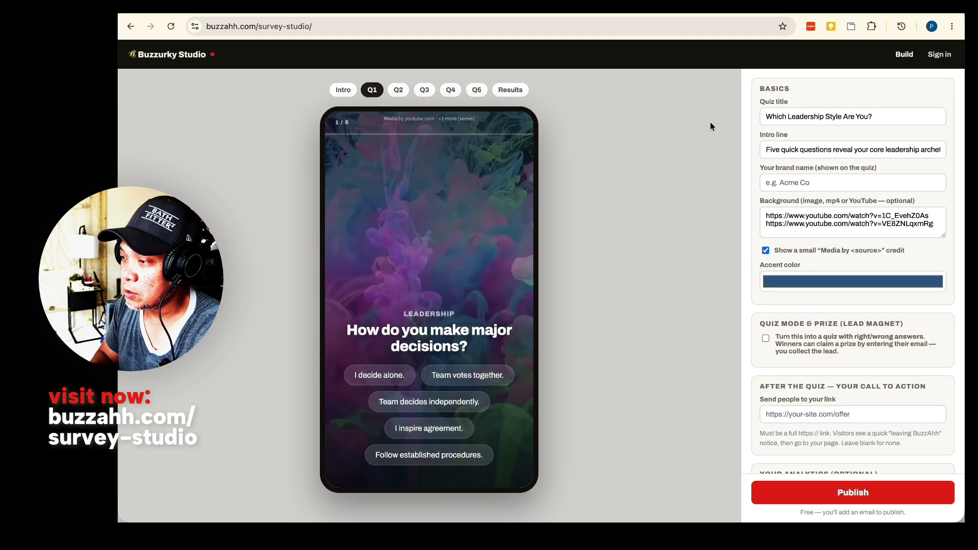
{"action": "left_click", "coordinate": [849, 134]}
{"action": "left_click", "coordinate": [809, 89]}
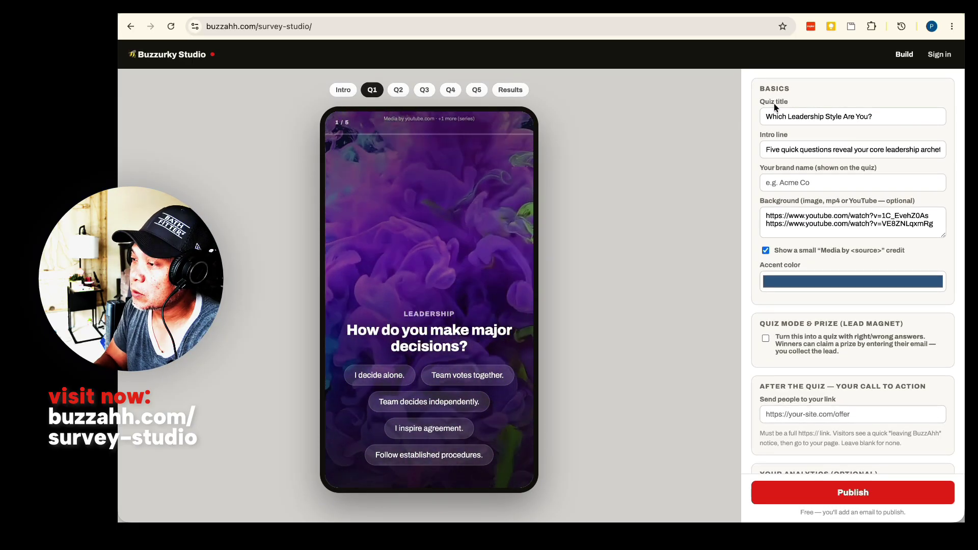
Show the intro screen in the preview and set the quiz's brand name to "Acme Co.".
{"action": "left_click", "coordinate": [343, 90]}
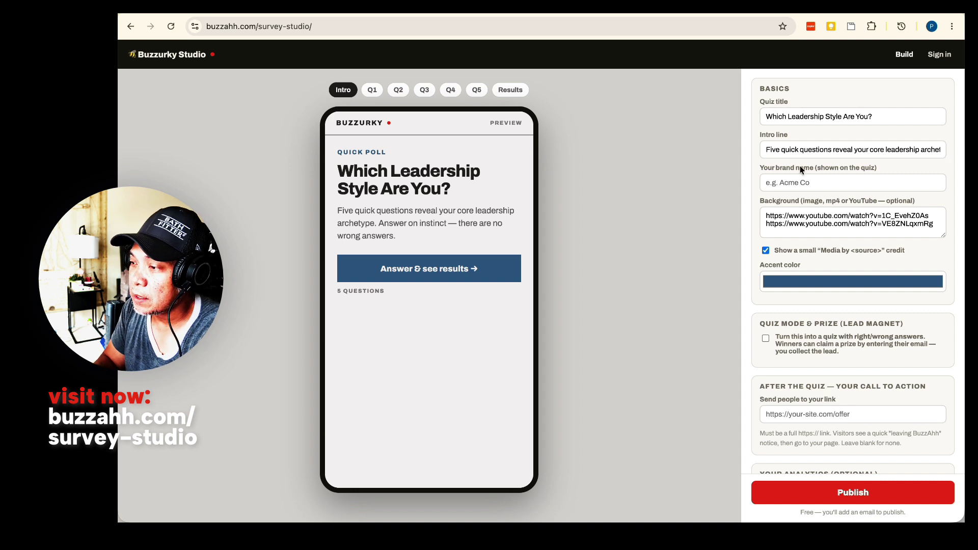
{"action": "left_click", "coordinate": [838, 182]}
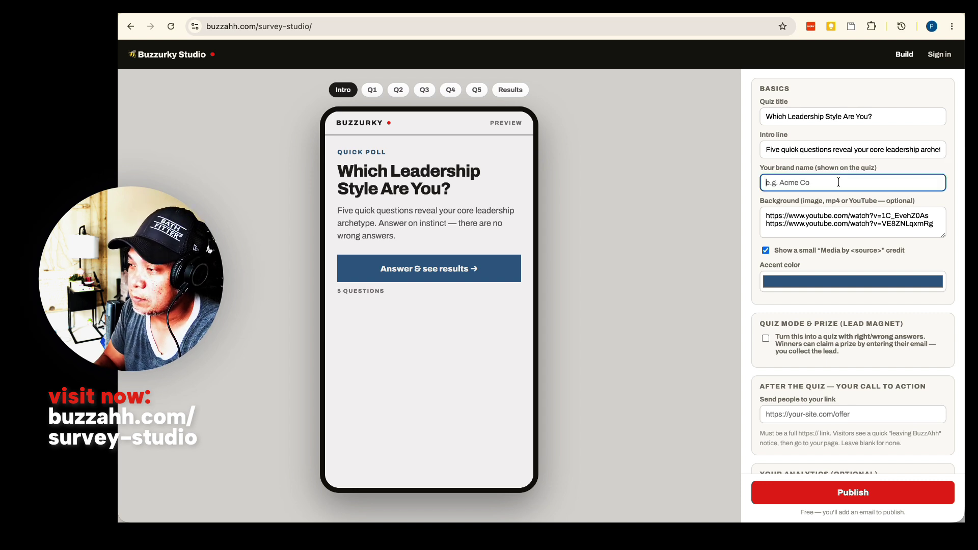
{"action": "type", "text": "X"}
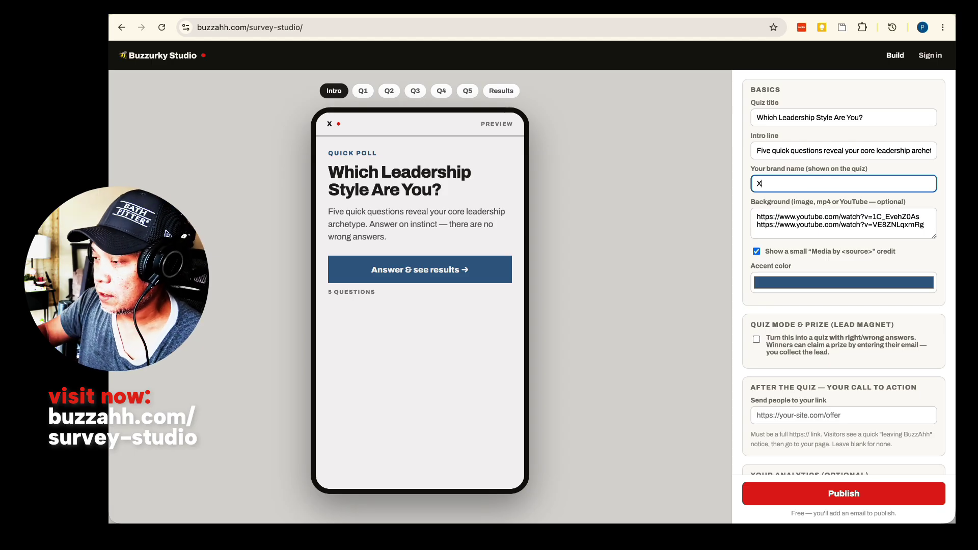
{"action": "key", "text": "BackSpace"}
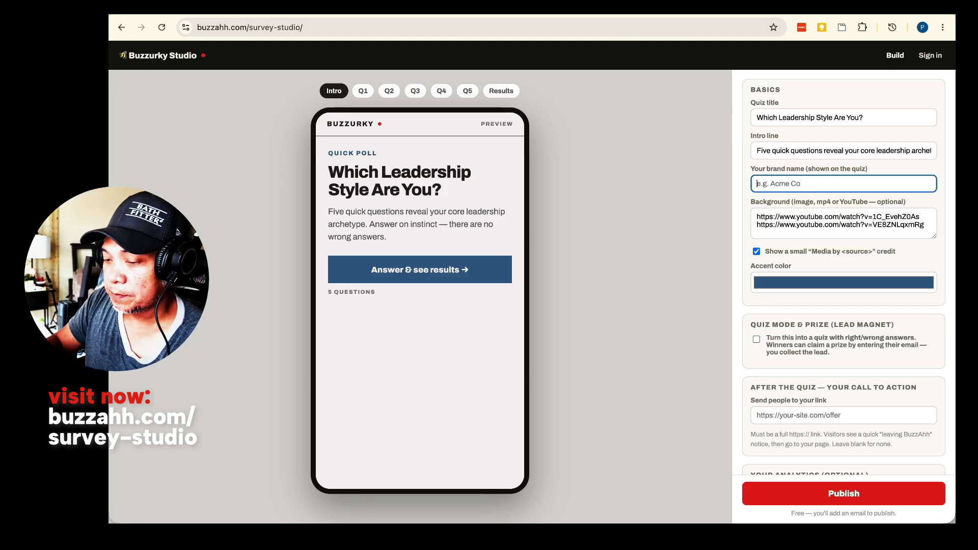
{"action": "type", "text": "Acme"}
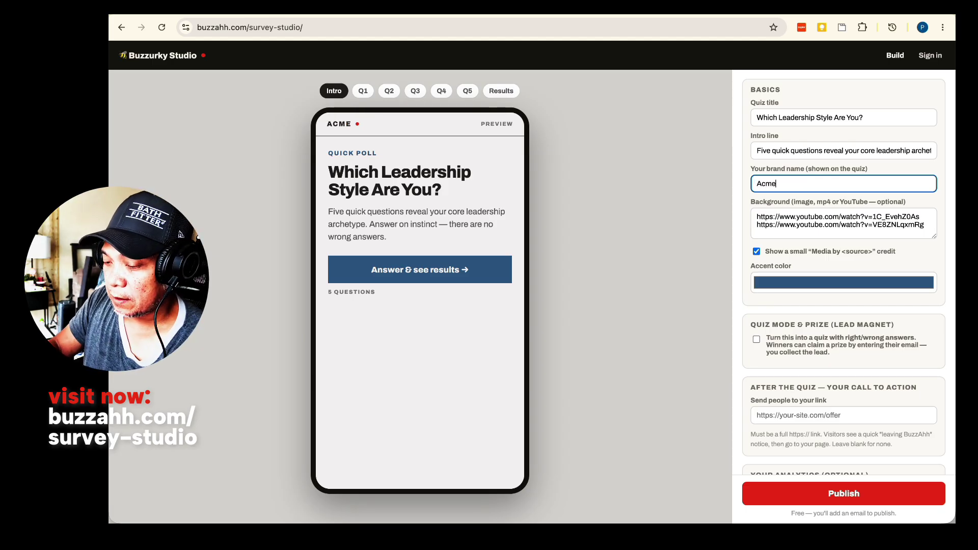
{"action": "type", "text": " Co."}
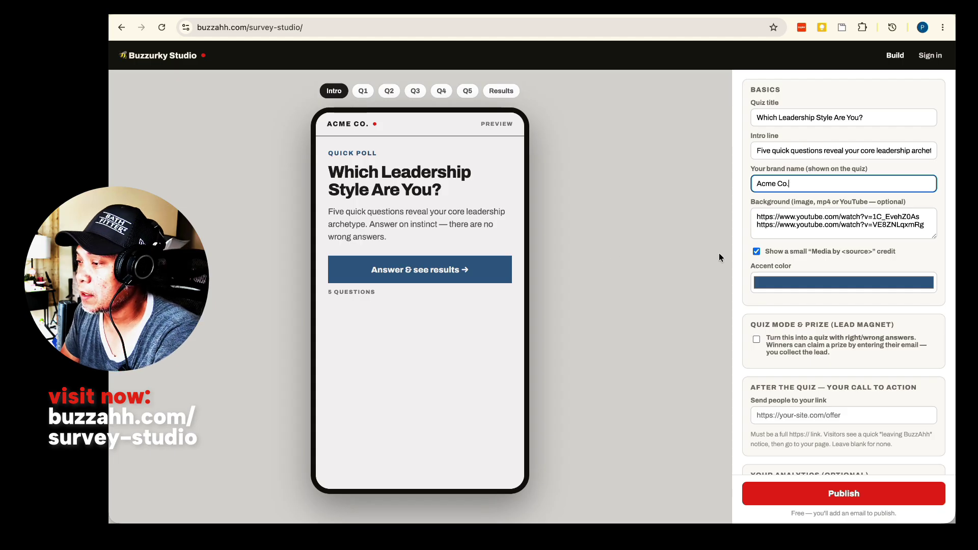
Start the quiz preview from the intro screen and examine the question 1 settings and background video links.
{"action": "left_click", "coordinate": [819, 219]}
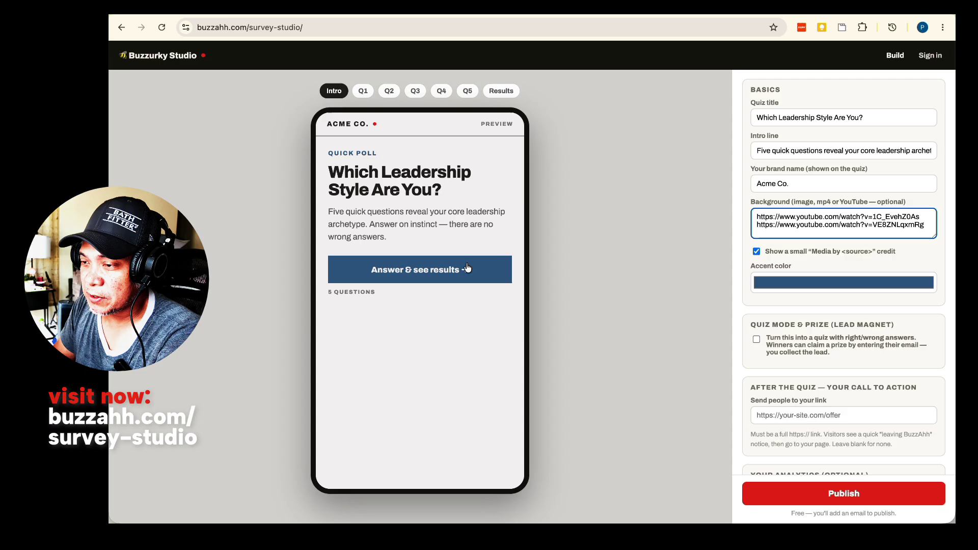
{"action": "left_click", "coordinate": [440, 266]}
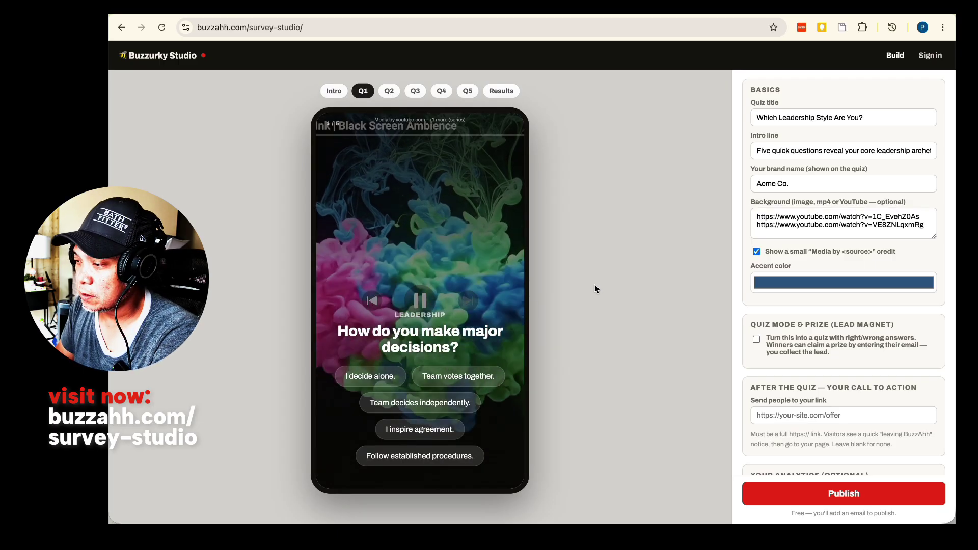
{"action": "scroll", "coordinate": [795, 313], "scroll_direction": "down", "scroll_amount": 8}
{"action": "scroll", "coordinate": [795, 313], "scroll_direction": "down", "scroll_amount": 1}
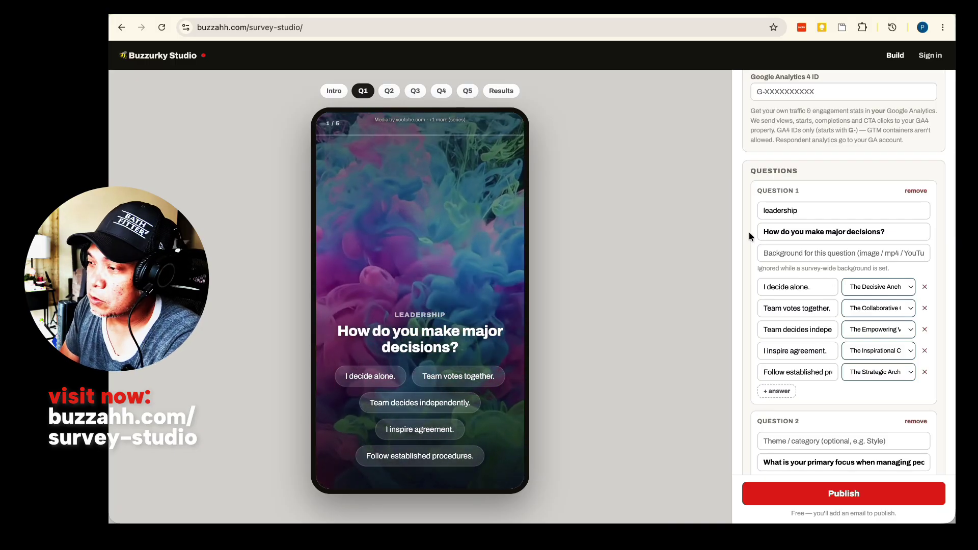
{"action": "scroll", "coordinate": [749, 231], "scroll_direction": "up", "scroll_amount": 9}
{"action": "left_click", "coordinate": [779, 212]}
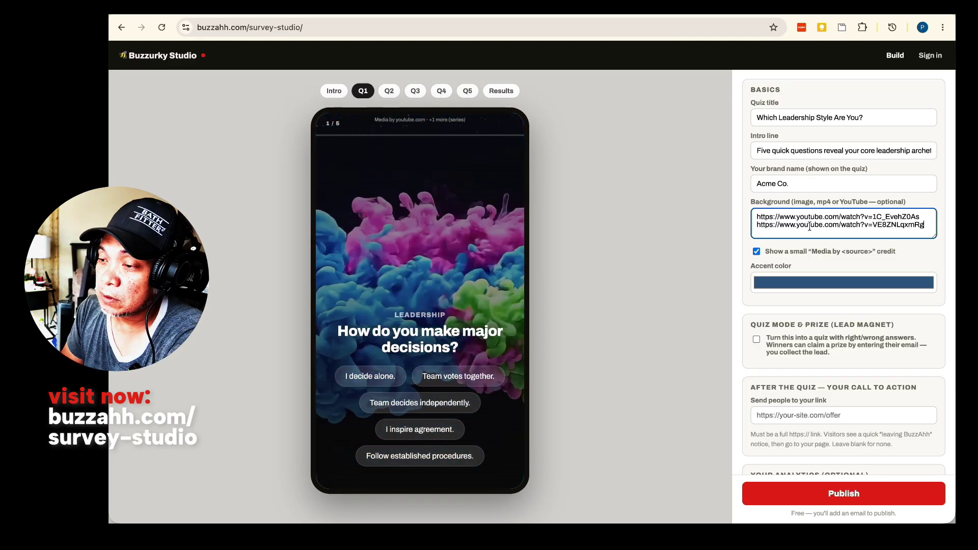
Answer the first three preview questions with "Team votes together.", "Open collaboration." and "Let team handle.".
{"action": "left_click", "coordinate": [449, 383]}
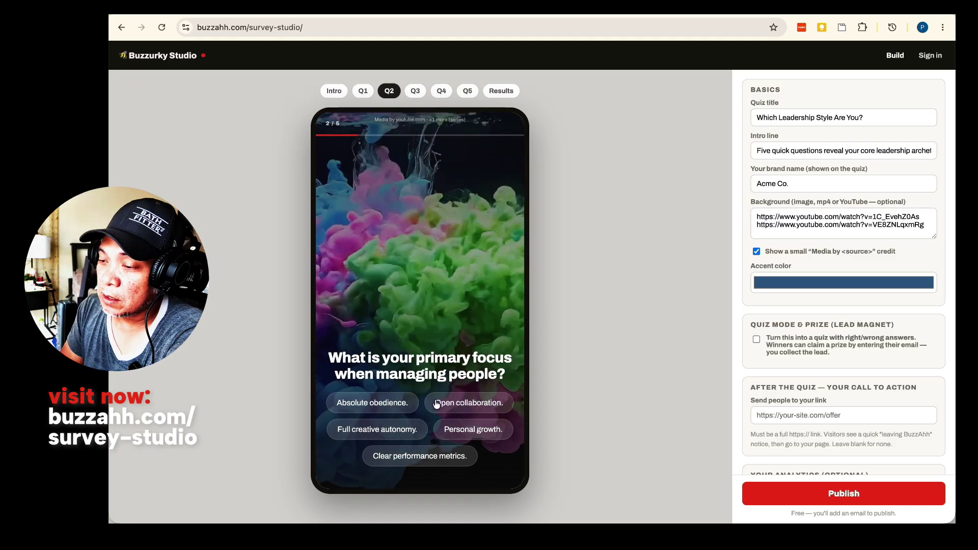
{"action": "left_click", "coordinate": [459, 404]}
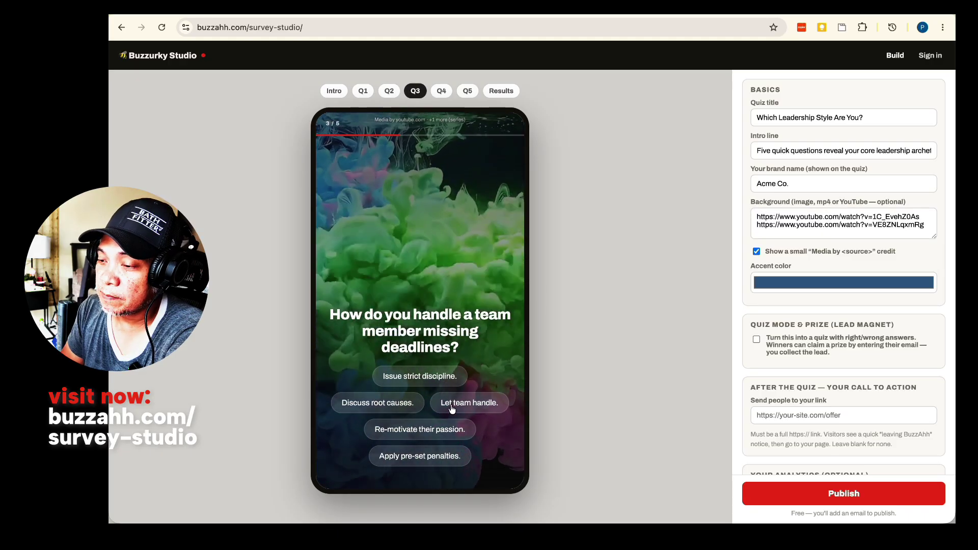
{"action": "left_click", "coordinate": [455, 404]}
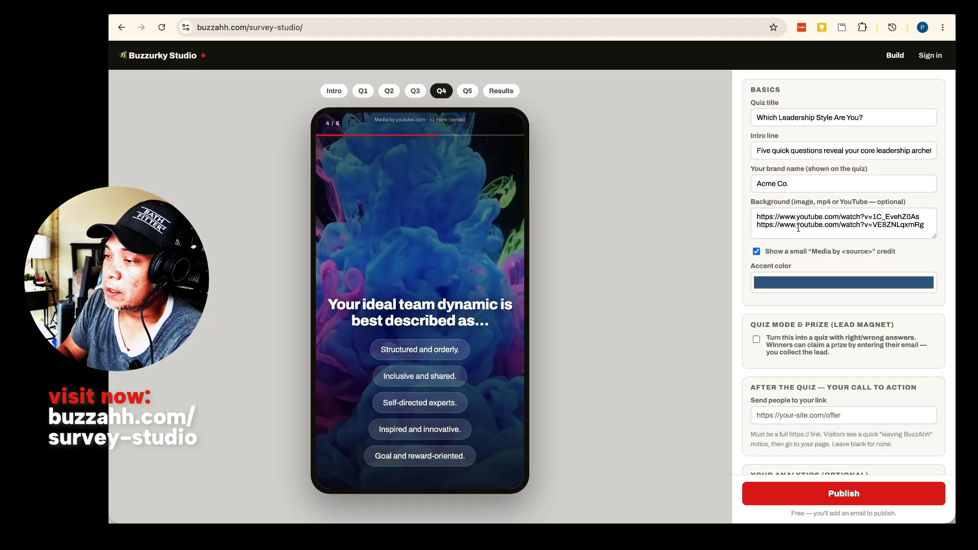
Turn on the right/wrong-answer quiz mode to view its pass mark and prize options, and turn it off again.
{"action": "scroll", "coordinate": [833, 255], "scroll_direction": "down", "scroll_amount": 3}
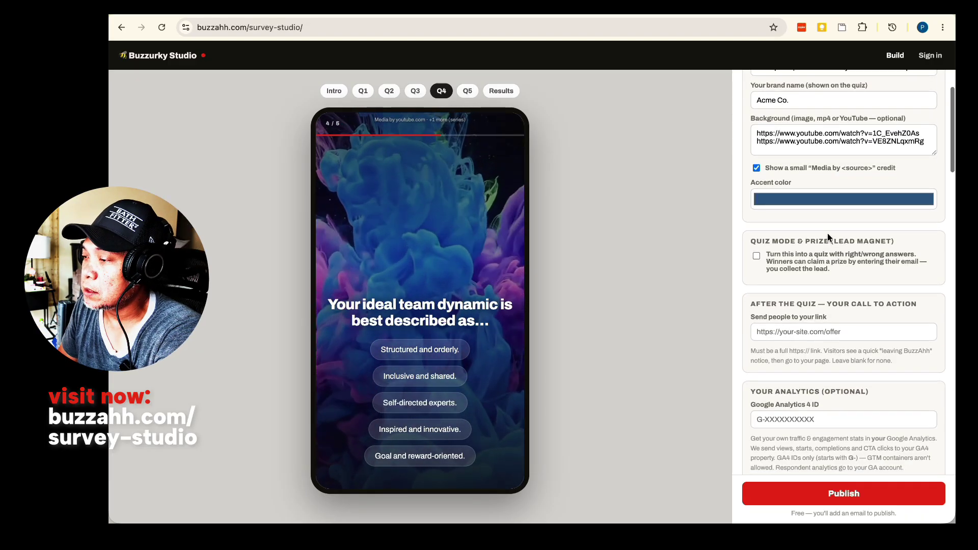
{"action": "scroll", "coordinate": [826, 236], "scroll_direction": "down", "scroll_amount": 2}
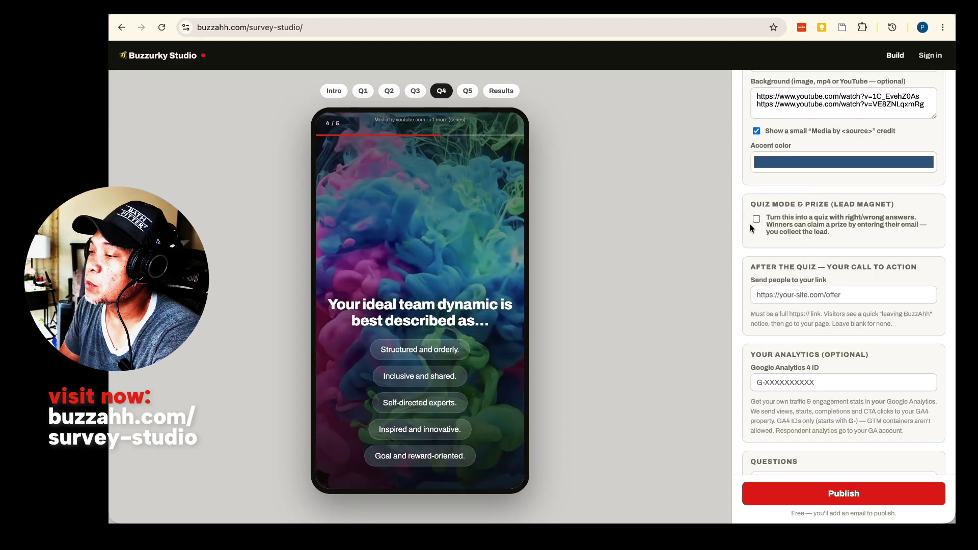
{"action": "scroll", "coordinate": [770, 216], "scroll_direction": "down", "scroll_amount": 1}
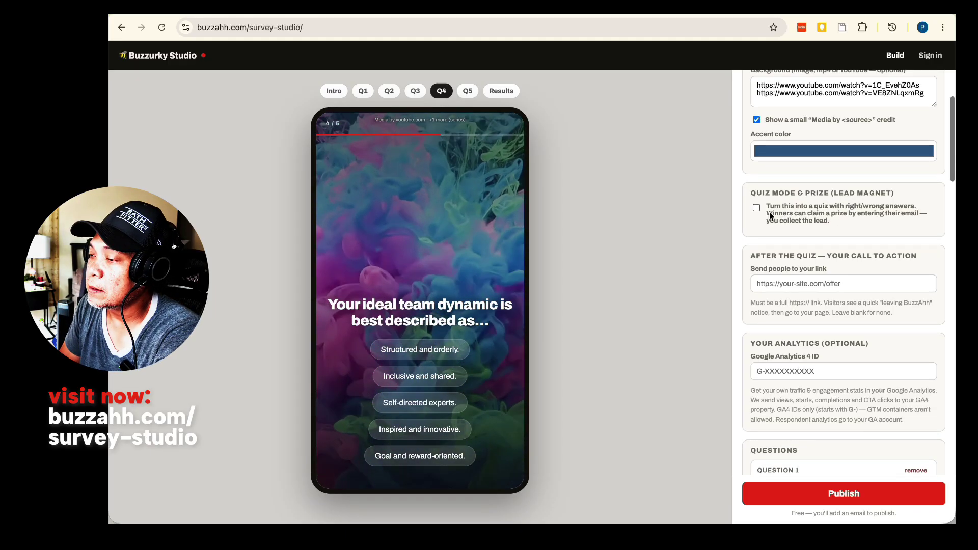
{"action": "left_click", "coordinate": [756, 209]}
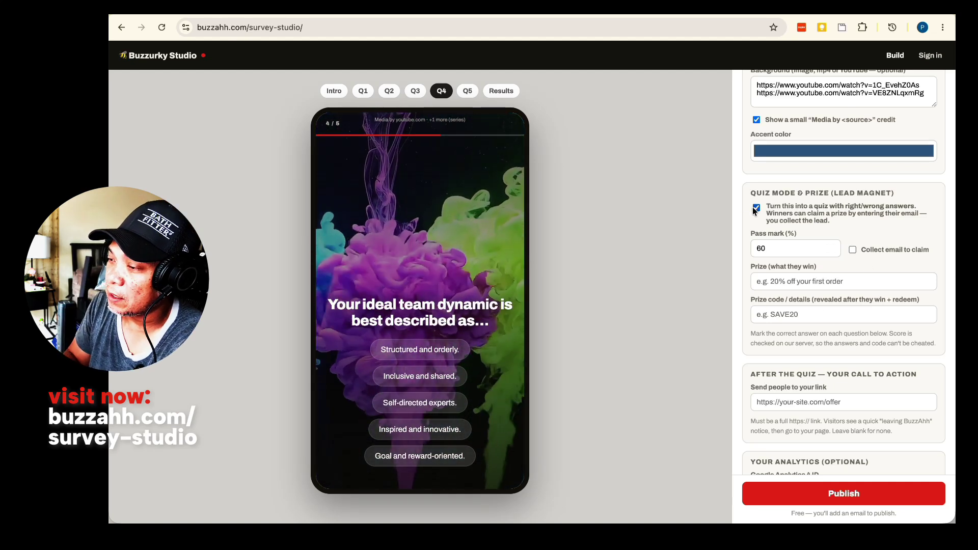
{"action": "left_click", "coordinate": [756, 208]}
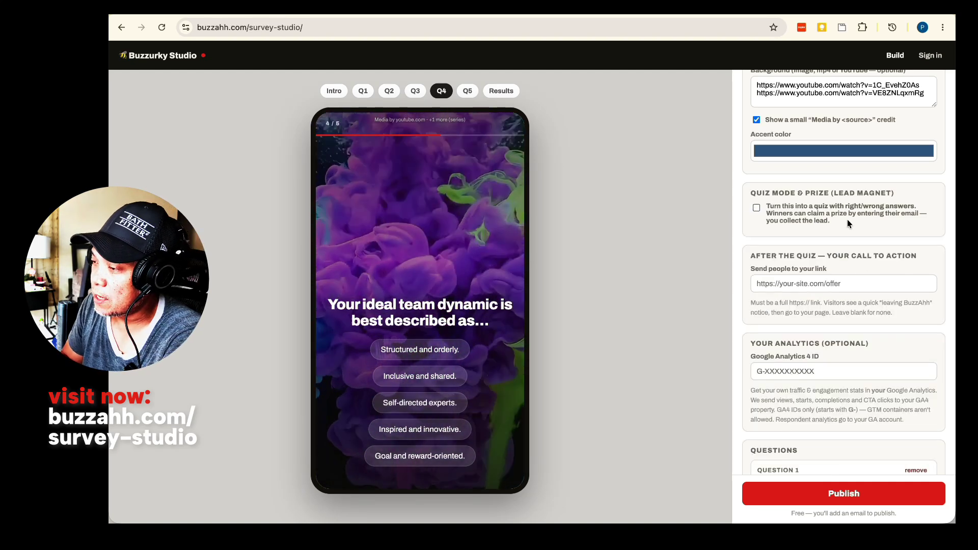
Examine the after-quiz call-to-action link and the optional Google Analytics 4 ID settings with their explanatory notes.
{"action": "scroll", "coordinate": [849, 225], "scroll_direction": "down", "scroll_amount": 2}
{"action": "scroll", "coordinate": [848, 222], "scroll_direction": "down", "scroll_amount": 1}
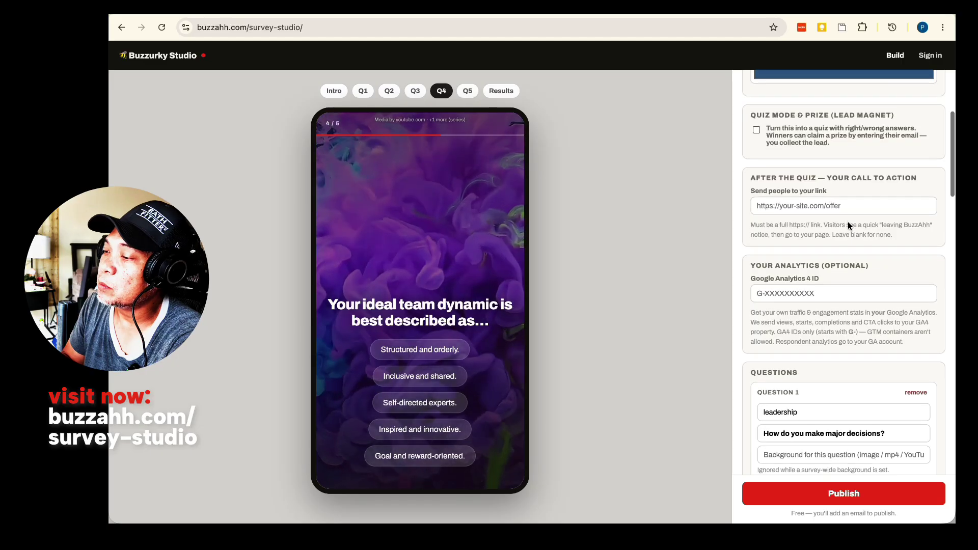
{"action": "left_click", "coordinate": [813, 207]}
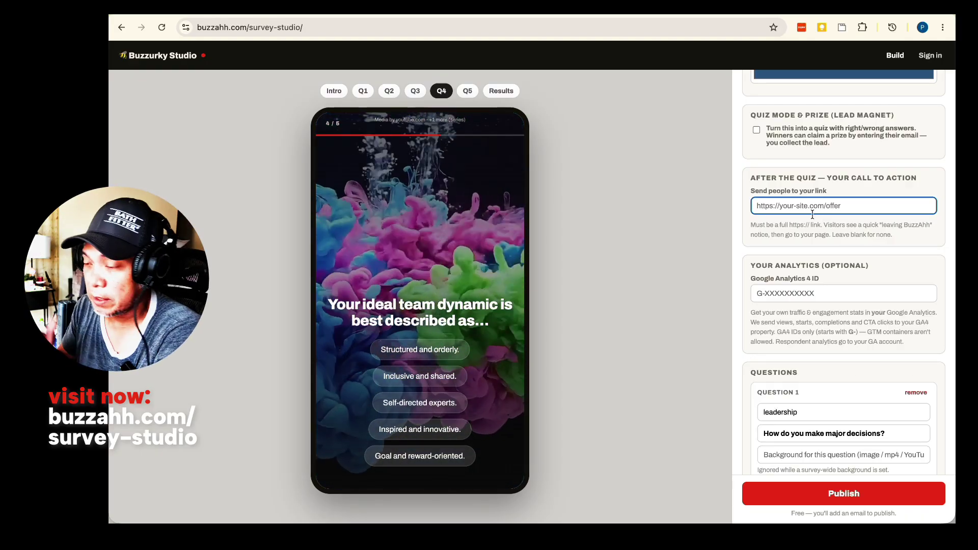
{"action": "left_click", "coordinate": [799, 231]}
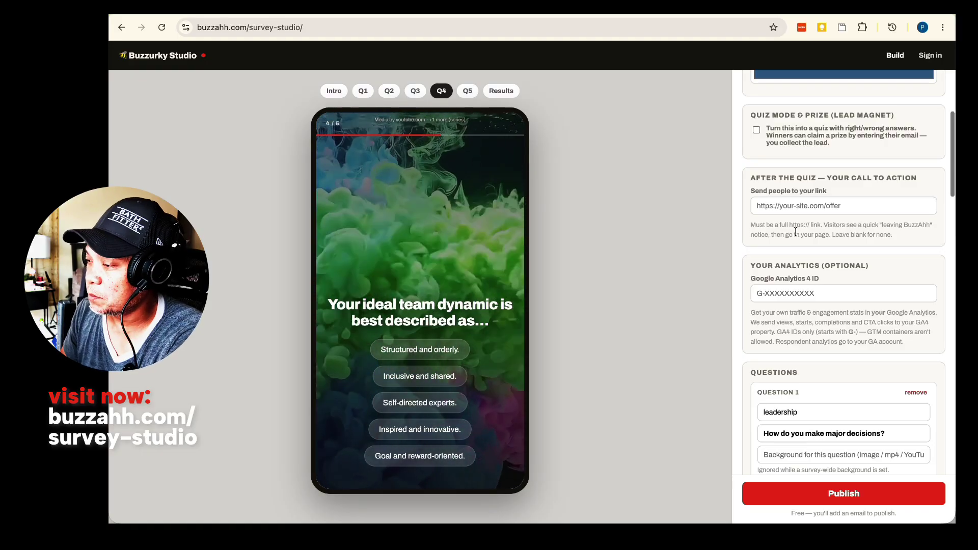
{"action": "scroll", "coordinate": [796, 232], "scroll_direction": "down", "scroll_amount": 3}
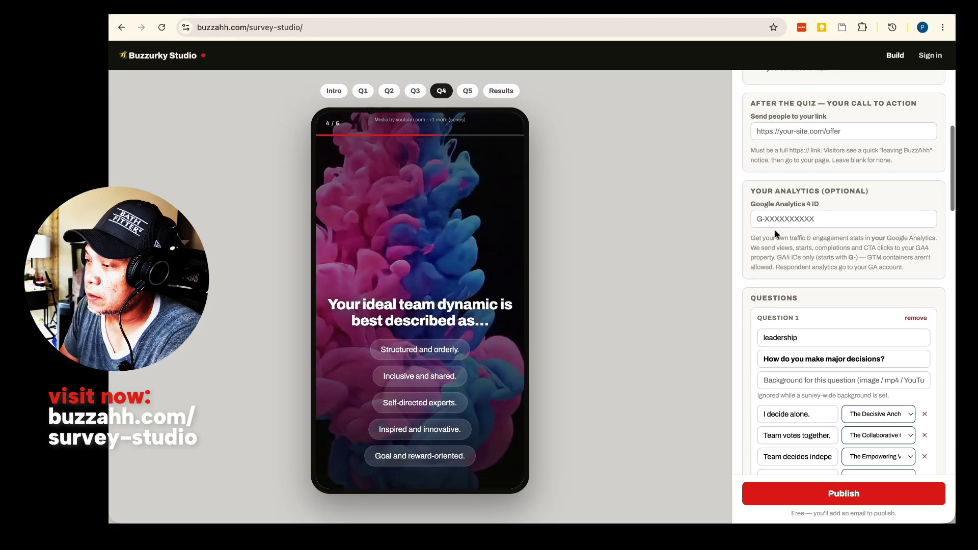
{"action": "left_click", "coordinate": [860, 221]}
{"action": "left_click", "coordinate": [814, 242]}
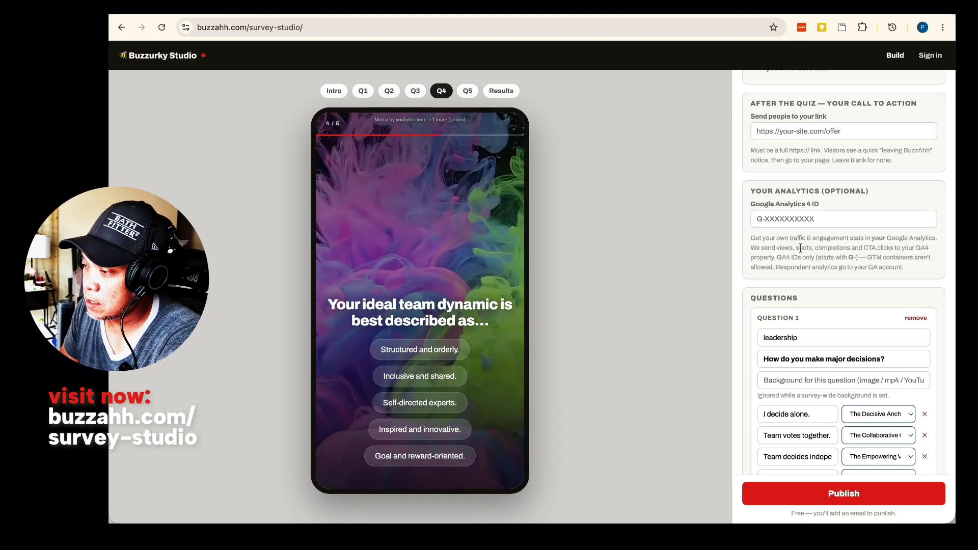
{"action": "left_click_drag", "start_coordinate": [796, 249], "coordinate": [820, 249]}
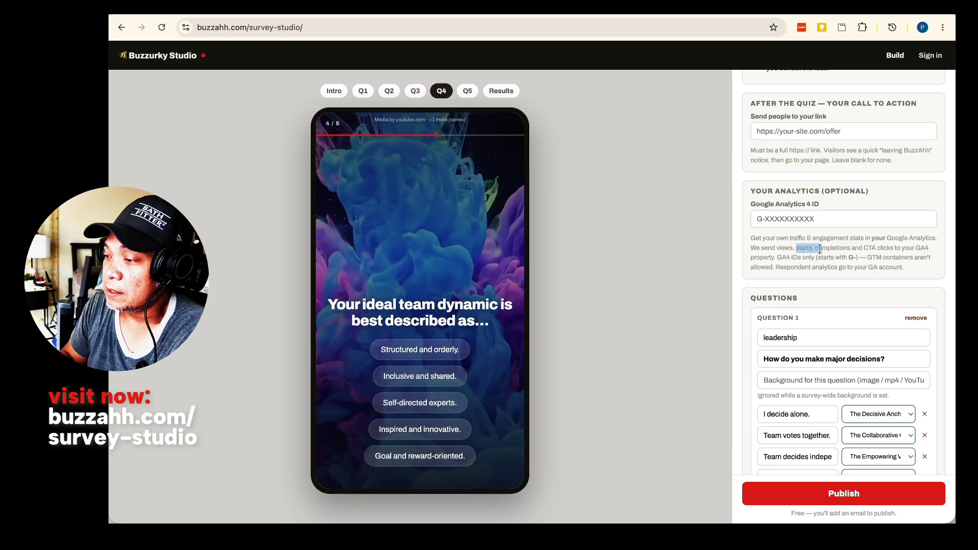
Review the question answers with their outcome assignments and the five leadership outcomes in the personal result settings.
{"action": "scroll", "coordinate": [875, 326], "scroll_direction": "down", "scroll_amount": 5}
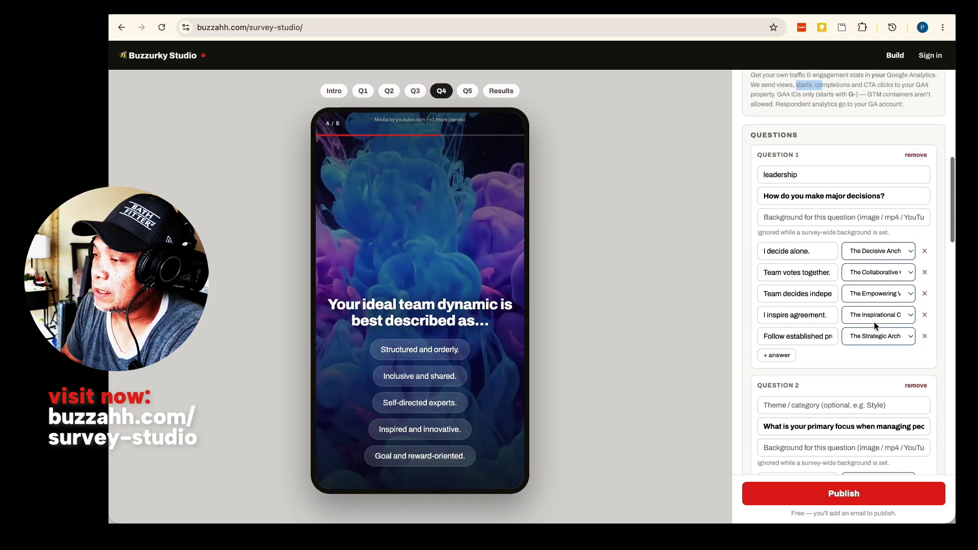
{"action": "scroll", "coordinate": [808, 273], "scroll_direction": "down", "scroll_amount": 1}
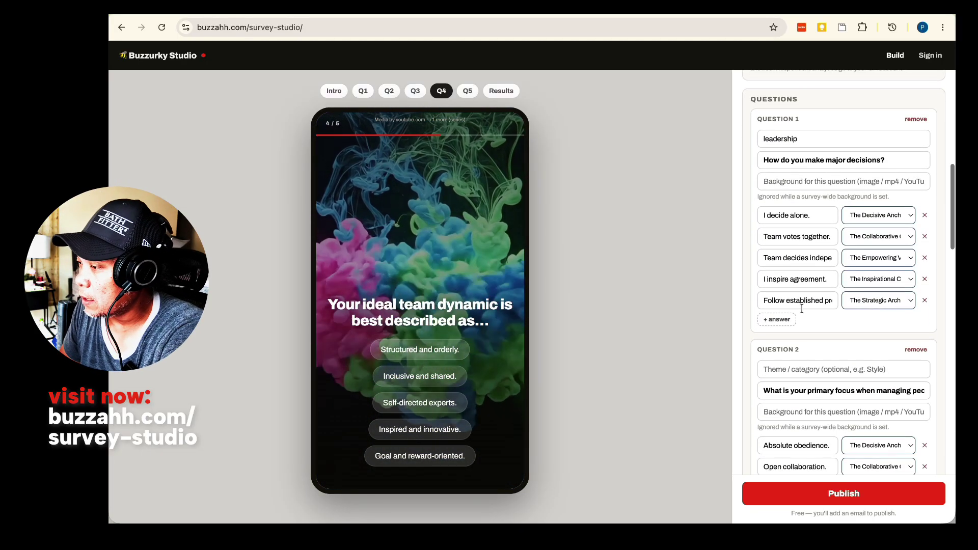
{"action": "scroll", "coordinate": [800, 305], "scroll_direction": "up", "scroll_amount": 3}
{"action": "scroll", "coordinate": [798, 301], "scroll_direction": "up", "scroll_amount": 2}
{"action": "scroll", "coordinate": [798, 301], "scroll_direction": "down", "scroll_amount": 10}
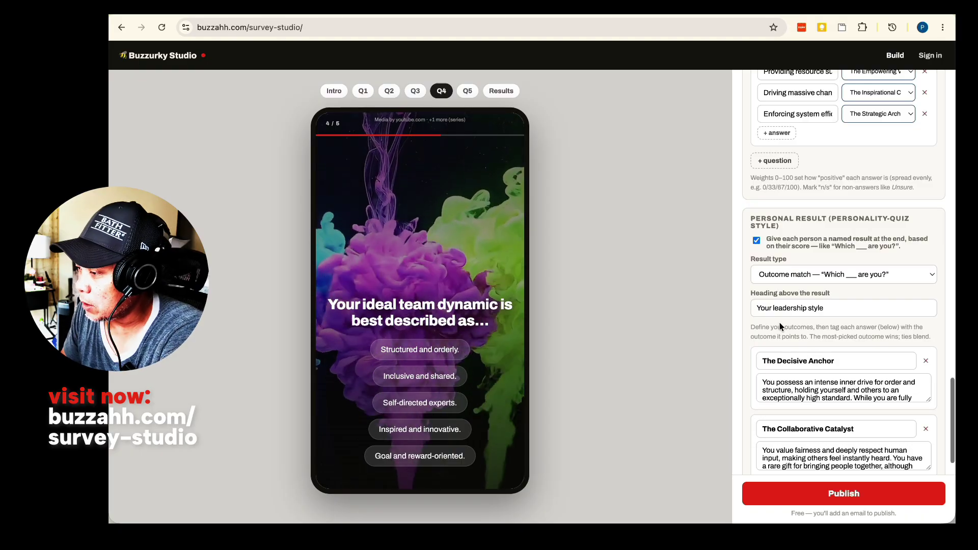
{"action": "scroll", "coordinate": [780, 322], "scroll_direction": "down", "scroll_amount": 7}
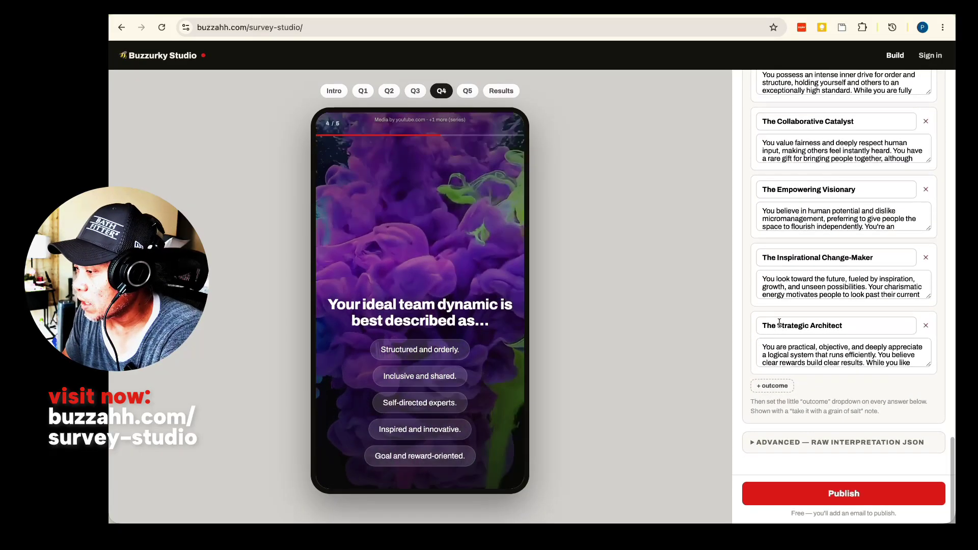
{"action": "scroll", "coordinate": [780, 323], "scroll_direction": "up", "scroll_amount": 5}
{"action": "scroll", "coordinate": [780, 322], "scroll_direction": "down", "scroll_amount": 4}
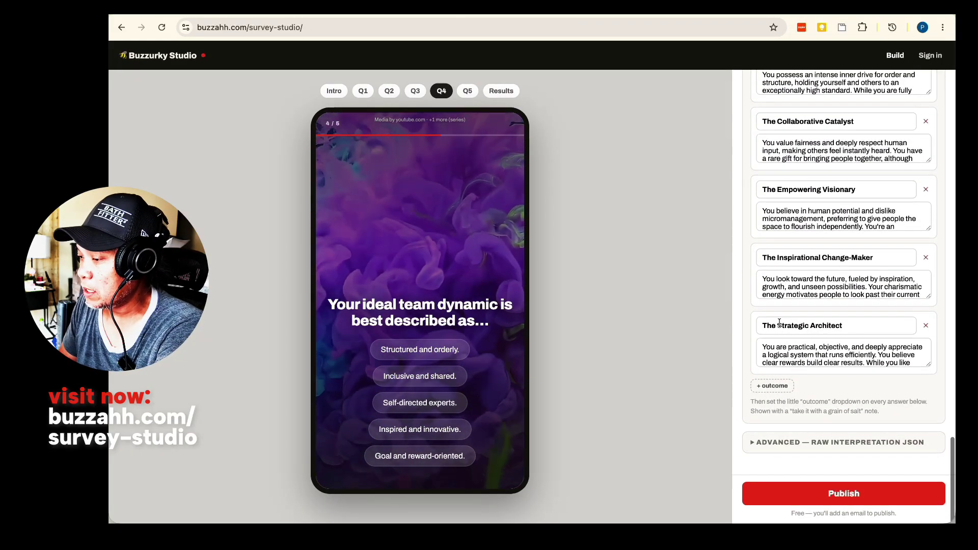
{"action": "scroll", "coordinate": [780, 323], "scroll_direction": "up", "scroll_amount": 6}
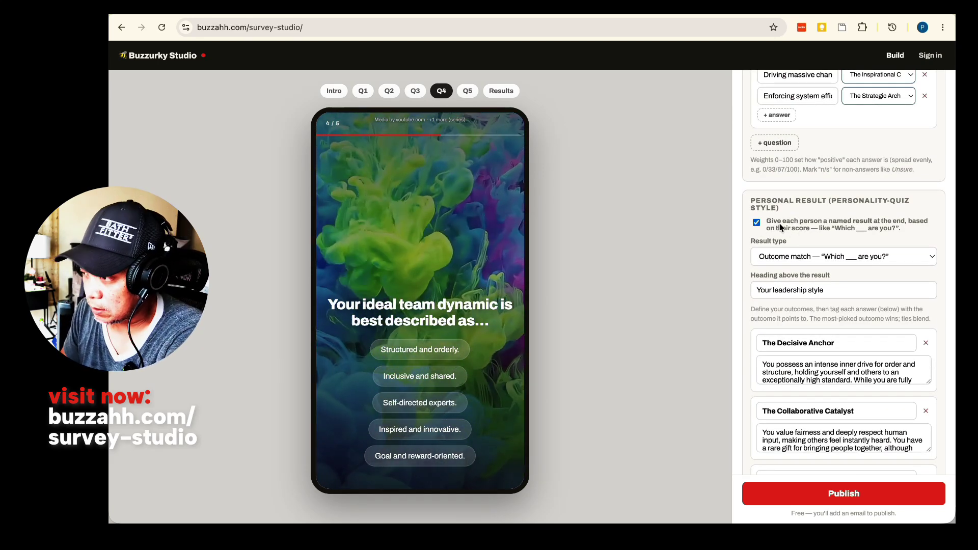
Turn off the named personal result to examine the answer weights of the questions, and turn it back on.
{"action": "left_click", "coordinate": [757, 222]}
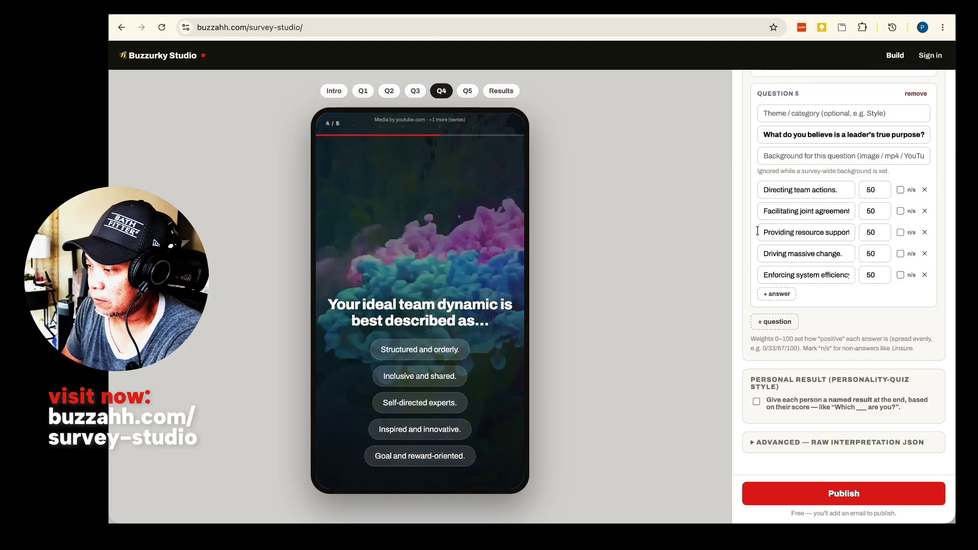
{"action": "scroll", "coordinate": [835, 253], "scroll_direction": "up", "scroll_amount": 3}
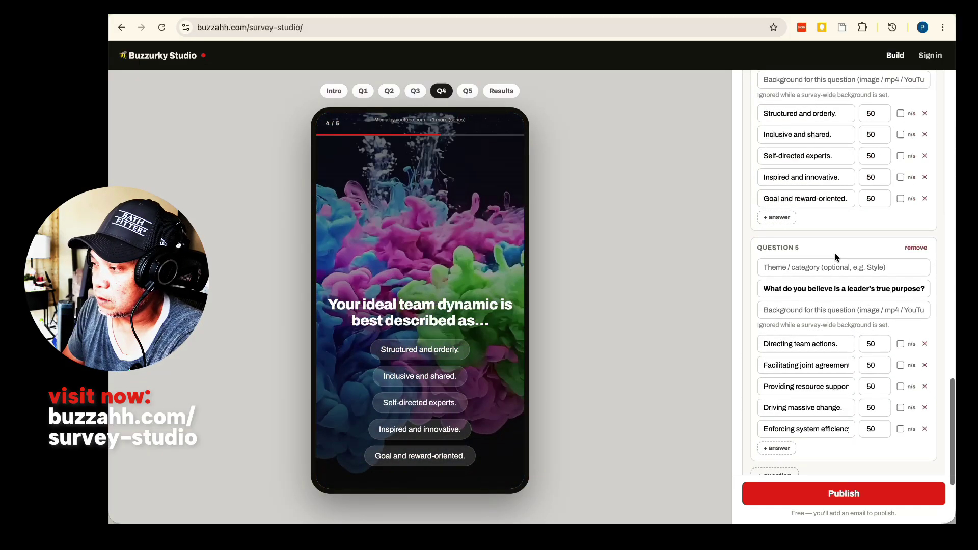
{"action": "scroll", "coordinate": [814, 252], "scroll_direction": "up", "scroll_amount": 4}
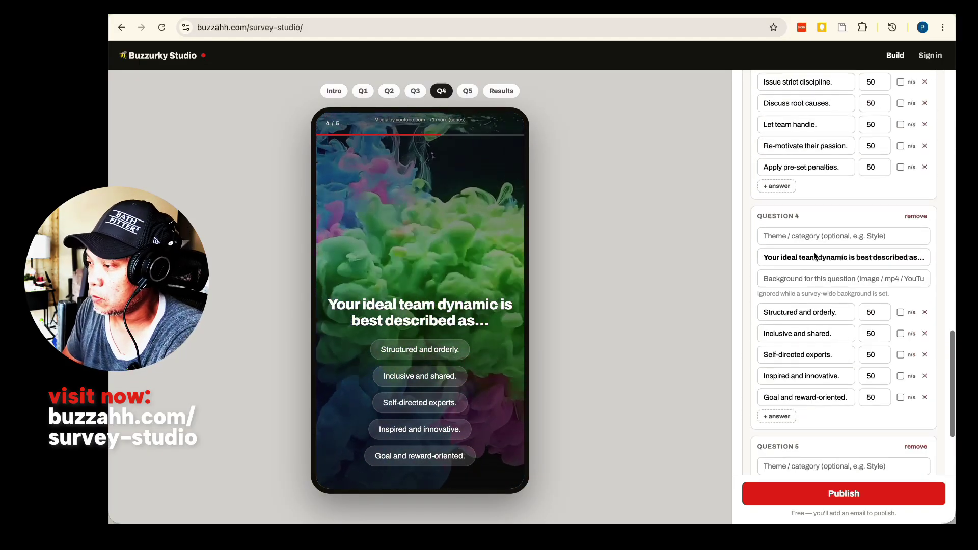
{"action": "scroll", "coordinate": [814, 254], "scroll_direction": "up", "scroll_amount": 8}
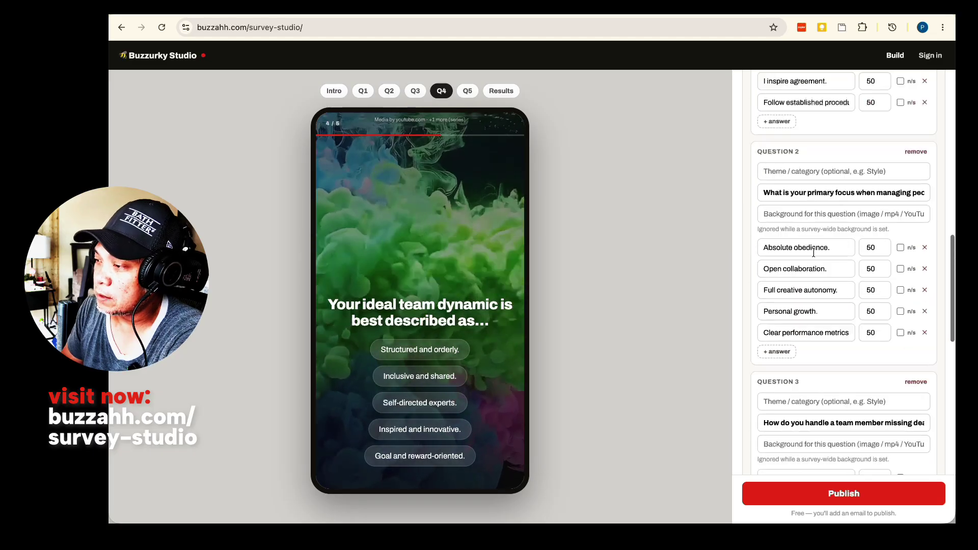
{"action": "scroll", "coordinate": [814, 252], "scroll_direction": "up", "scroll_amount": 8}
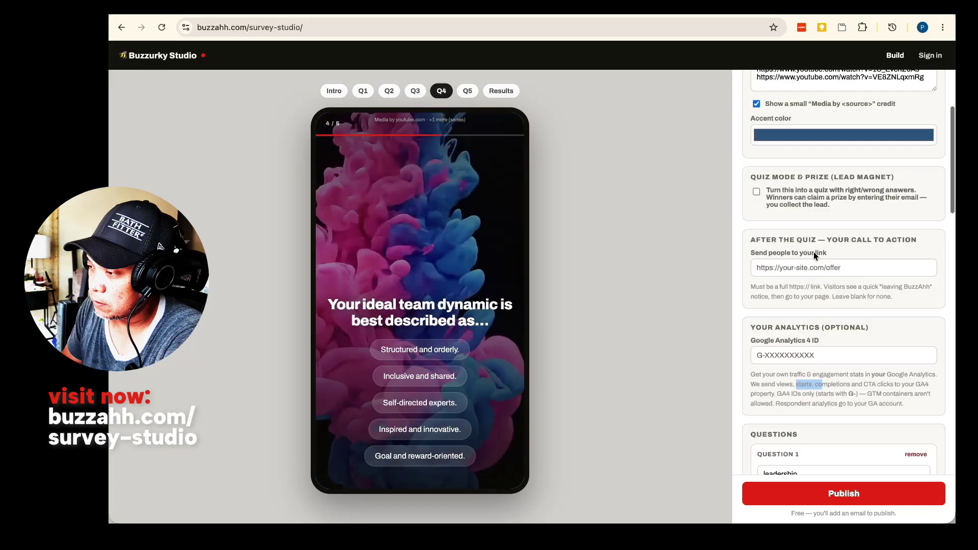
{"action": "scroll", "coordinate": [814, 255], "scroll_direction": "down", "scroll_amount": 10}
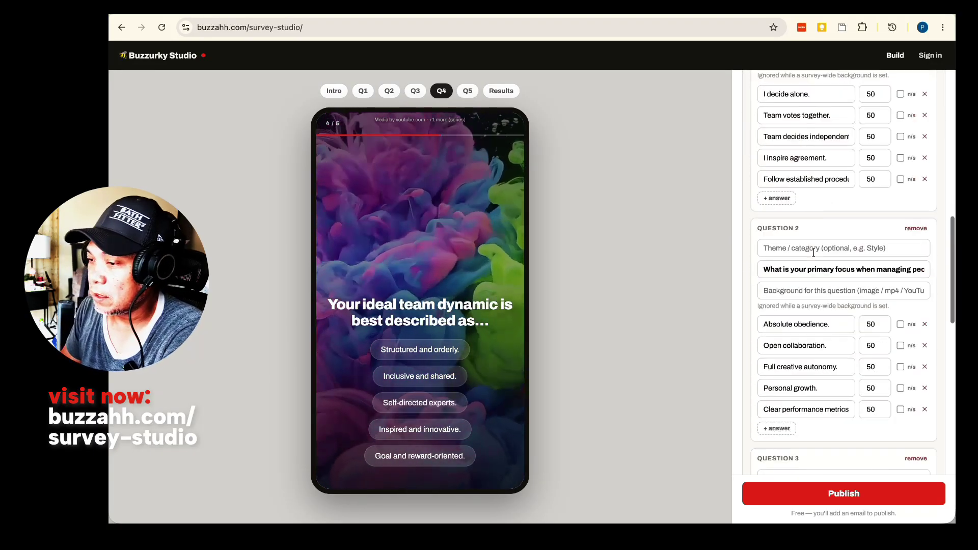
{"action": "scroll", "coordinate": [814, 252], "scroll_direction": "down", "scroll_amount": 3}
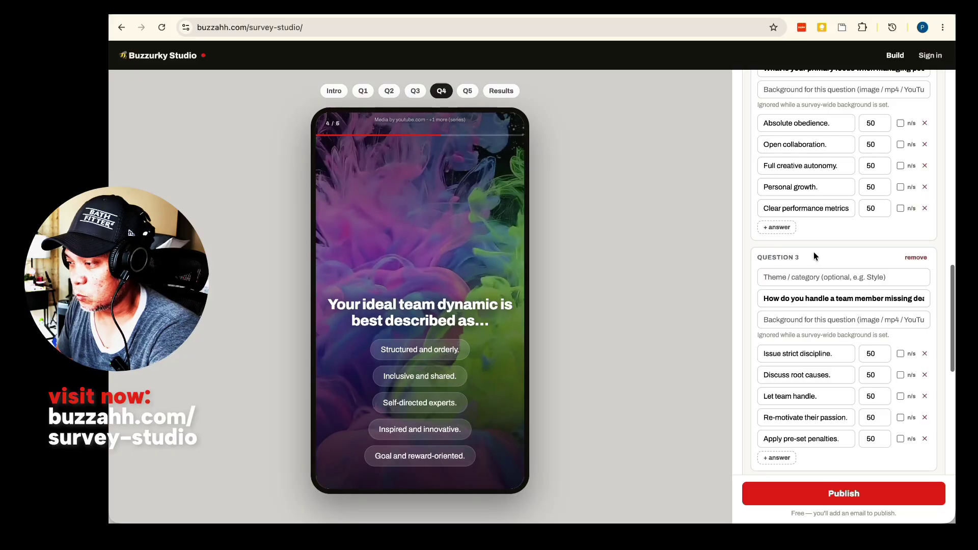
{"action": "scroll", "coordinate": [815, 253], "scroll_direction": "down", "scroll_amount": 3}
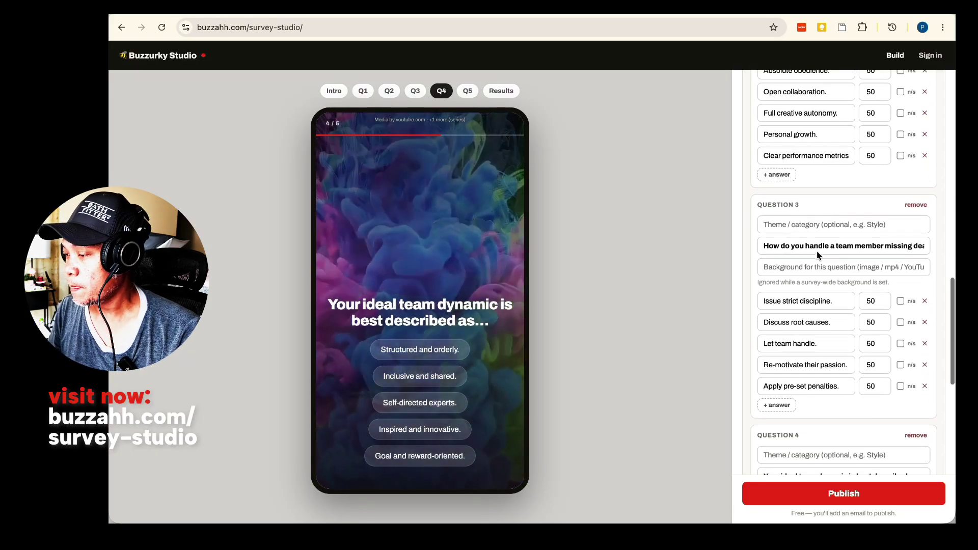
{"action": "scroll", "coordinate": [817, 251], "scroll_direction": "down", "scroll_amount": 2}
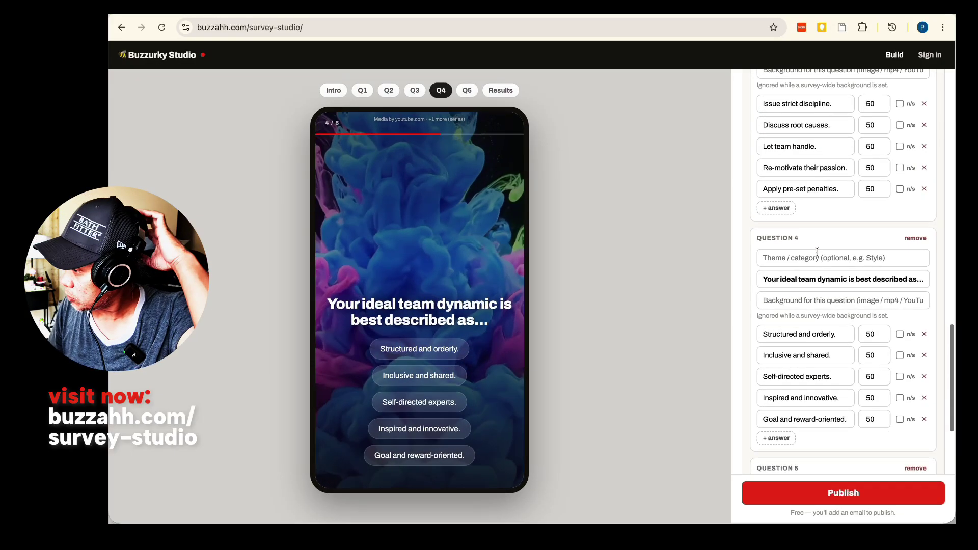
{"action": "scroll", "coordinate": [817, 253], "scroll_direction": "down", "scroll_amount": 7}
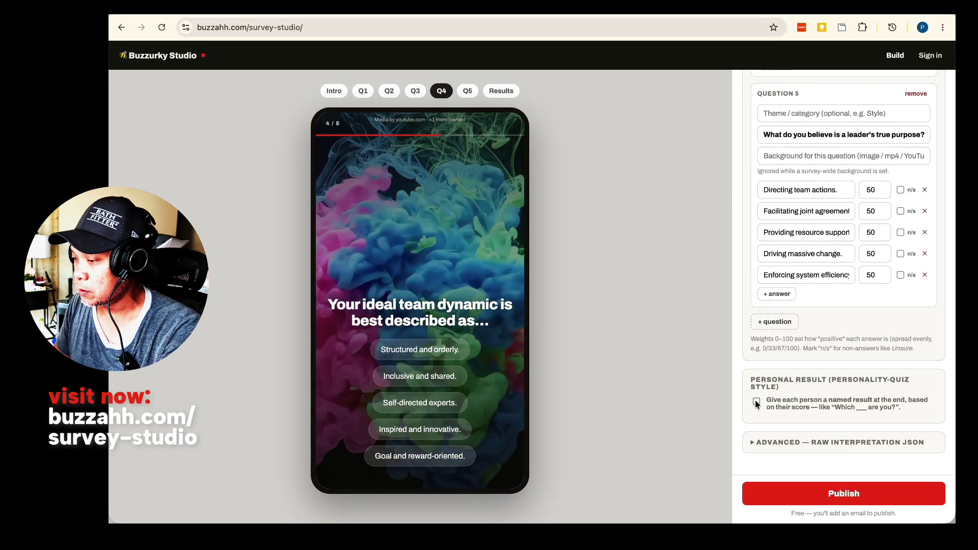
{"action": "left_click", "coordinate": [756, 402]}
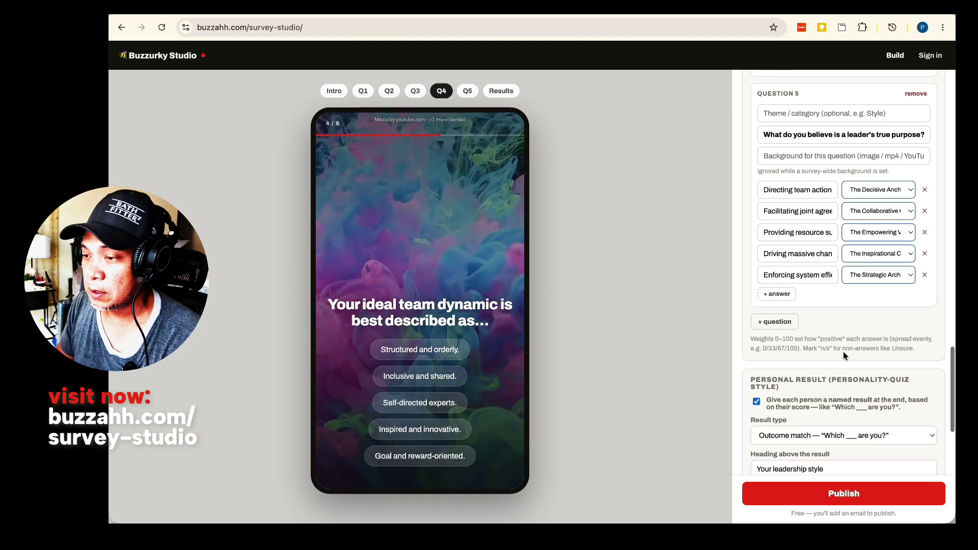
Examine the personal result type, heading and outcome descriptions, and compare them with the outcomes tagged on the answers to questions 4 and 5.
{"action": "scroll", "coordinate": [843, 351], "scroll_direction": "down", "scroll_amount": 3}
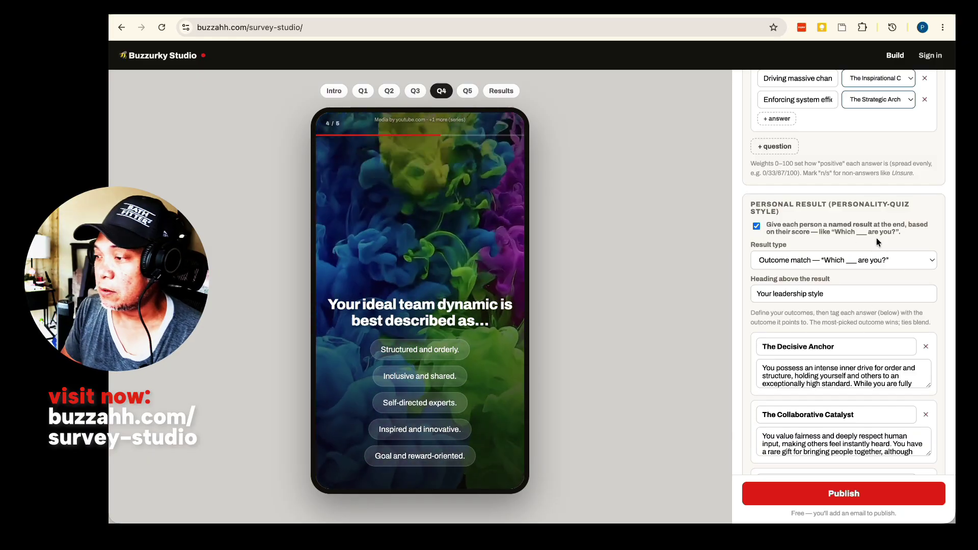
{"action": "left_click_drag", "start_coordinate": [836, 233], "coordinate": [893, 235]}
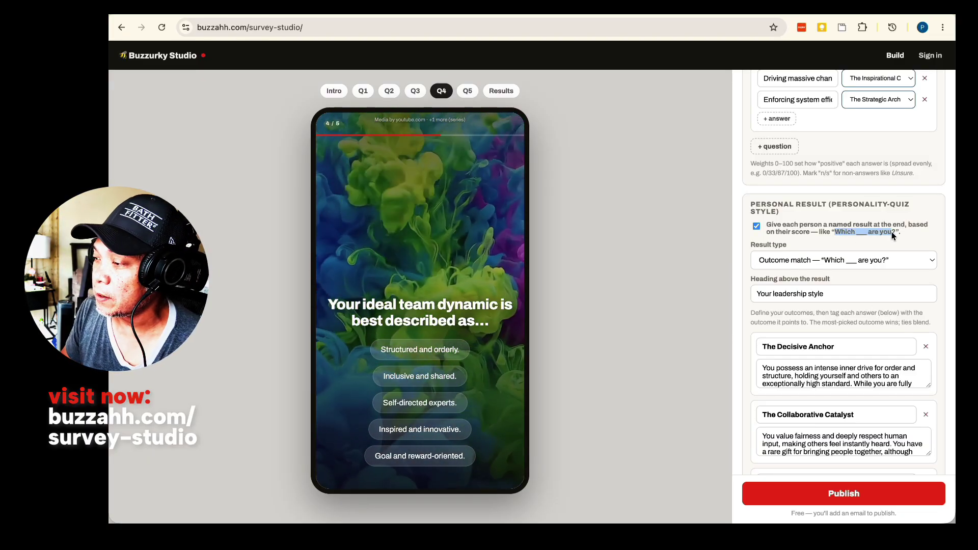
{"action": "left_click", "coordinate": [883, 236]}
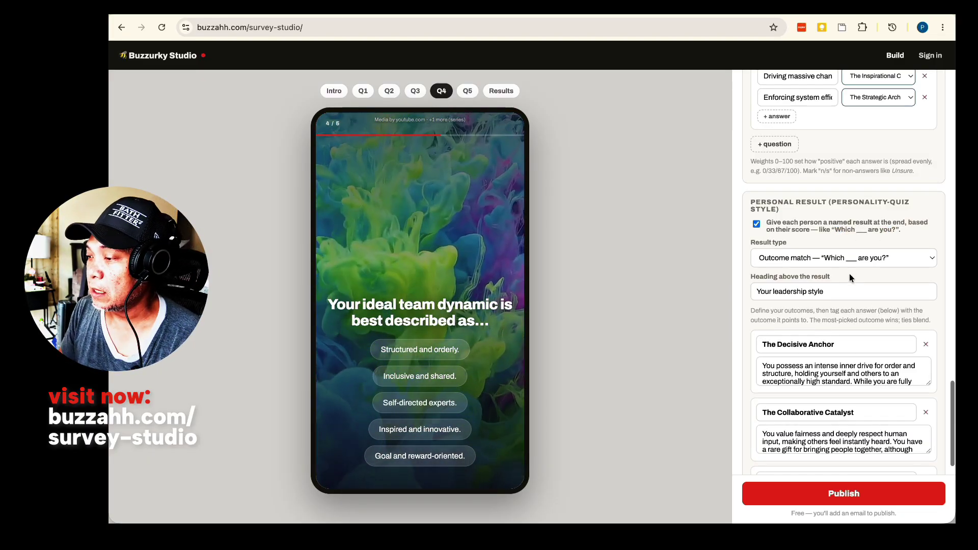
{"action": "scroll", "coordinate": [848, 274], "scroll_direction": "down", "scroll_amount": 1}
{"action": "scroll", "coordinate": [849, 274], "scroll_direction": "down", "scroll_amount": 3}
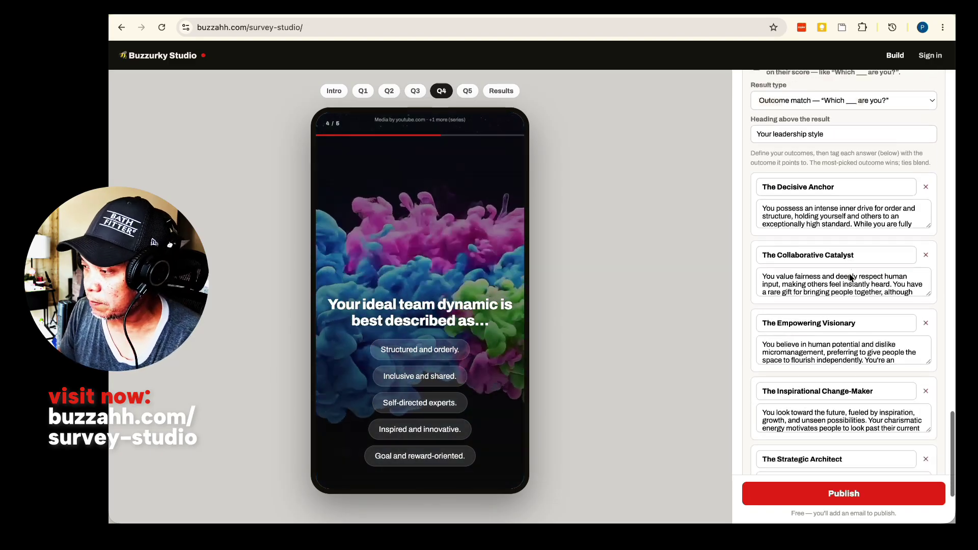
{"action": "scroll", "coordinate": [831, 289], "scroll_direction": "up", "scroll_amount": 10}
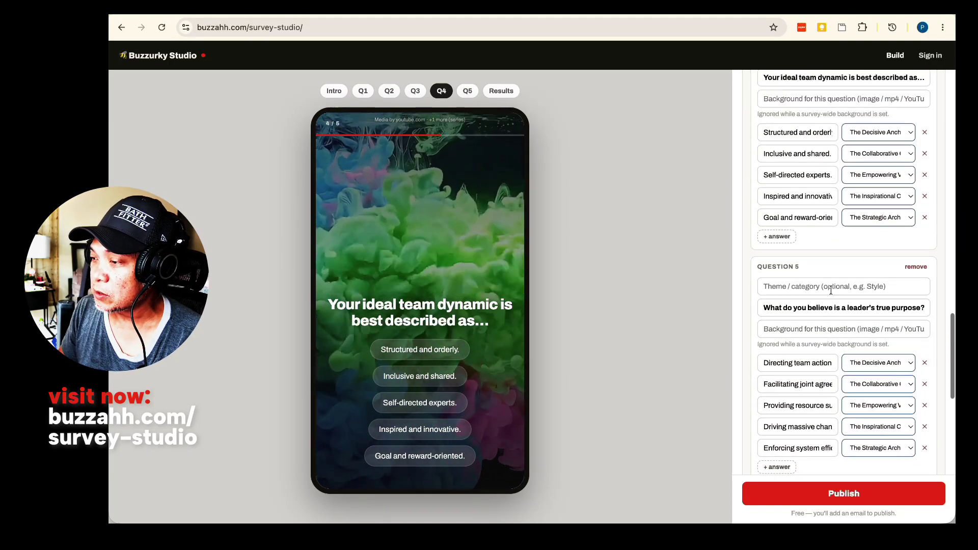
{"action": "scroll", "coordinate": [831, 289], "scroll_direction": "down", "scroll_amount": 9}
{"action": "scroll", "coordinate": [830, 290], "scroll_direction": "down", "scroll_amount": 4}
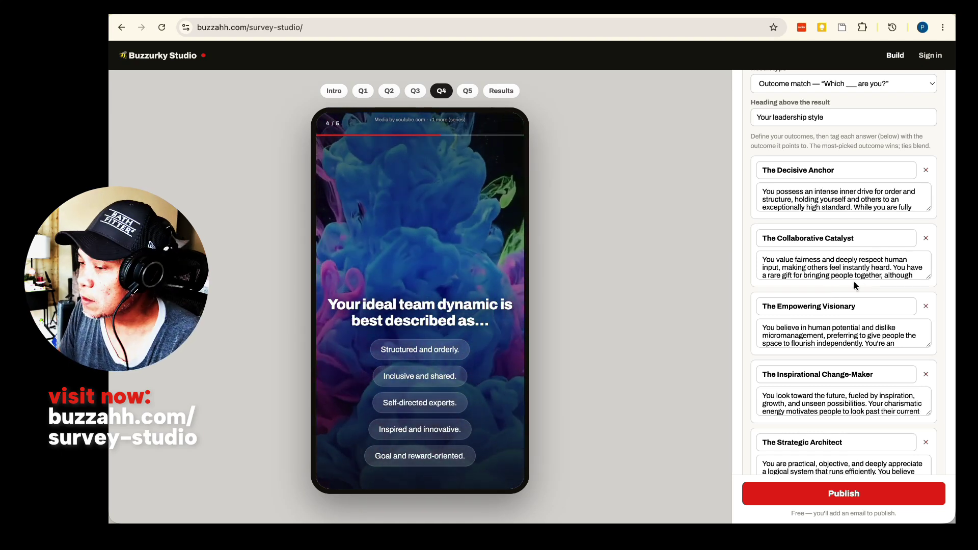
{"action": "scroll", "coordinate": [840, 258], "scroll_direction": "up", "scroll_amount": 2}
{"action": "scroll", "coordinate": [840, 258], "scroll_direction": "down", "scroll_amount": 15}
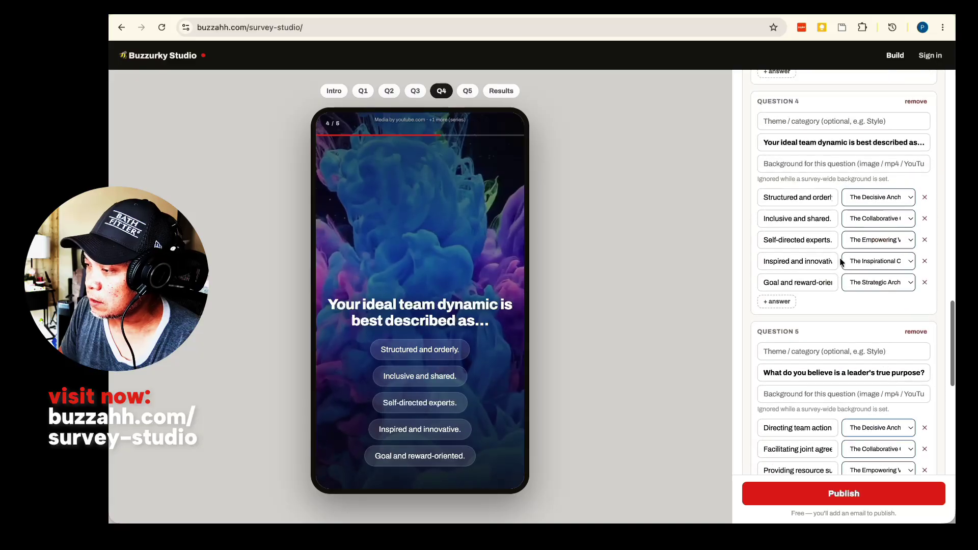
Copy question 1's theme "leadership" into the theme / category of questions 2 and 3.
{"action": "scroll", "coordinate": [840, 258], "scroll_direction": "up", "scroll_amount": 8}
{"action": "scroll", "coordinate": [840, 258], "scroll_direction": "up", "scroll_amount": 5}
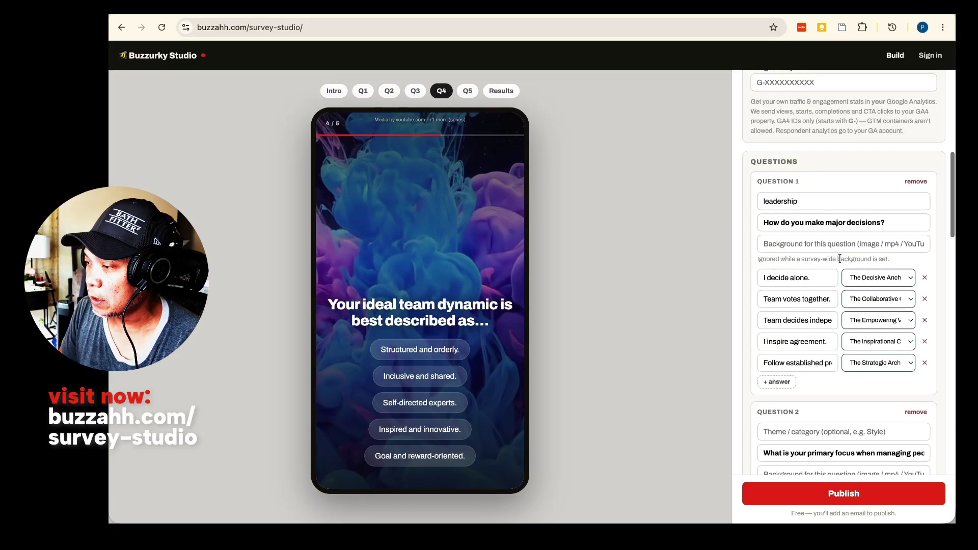
{"action": "left_click", "coordinate": [821, 204]}
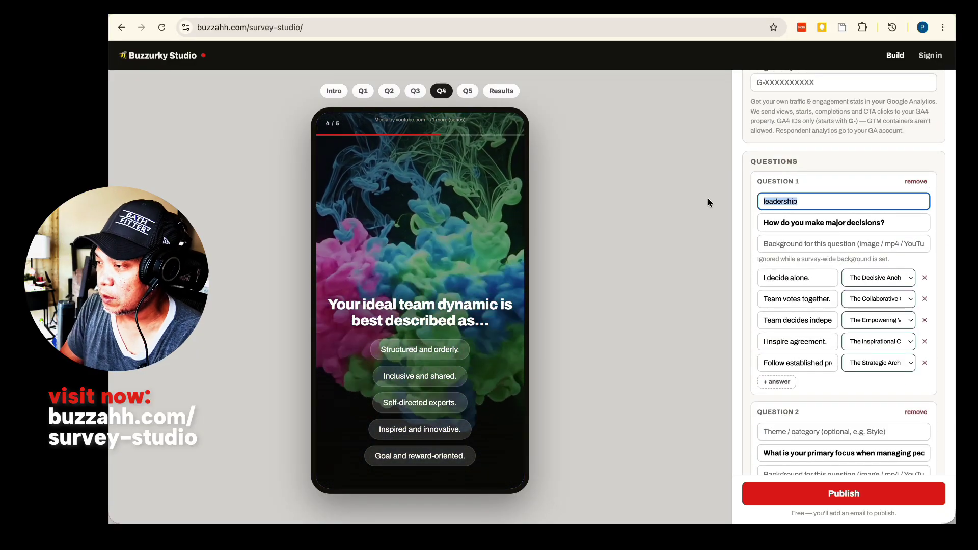
{"action": "scroll", "coordinate": [842, 177], "scroll_direction": "down", "scroll_amount": 3}
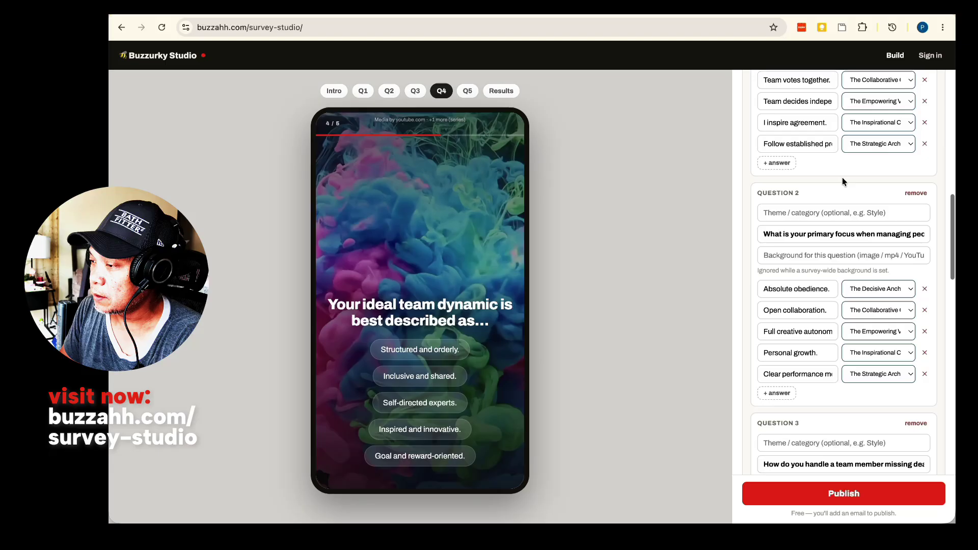
{"action": "scroll", "coordinate": [842, 177], "scroll_direction": "down", "scroll_amount": 1}
{"action": "left_click", "coordinate": [810, 214]}
{"action": "type", "text": "leadership"}
{"action": "scroll", "coordinate": [811, 226], "scroll_direction": "down", "scroll_amount": 2}
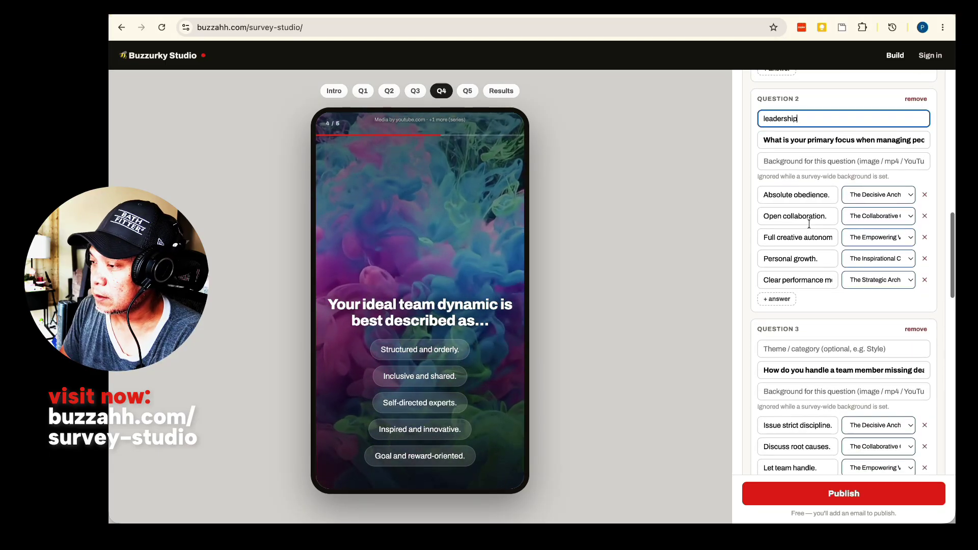
{"action": "left_click", "coordinate": [793, 349]}
{"action": "type", "text": "leadership"}
Set the theme / category of questions 4 and 5 to "leadership" as well.
{"action": "scroll", "coordinate": [793, 353], "scroll_direction": "down", "scroll_amount": 2}
{"action": "scroll", "coordinate": [792, 353], "scroll_direction": "down", "scroll_amount": 2}
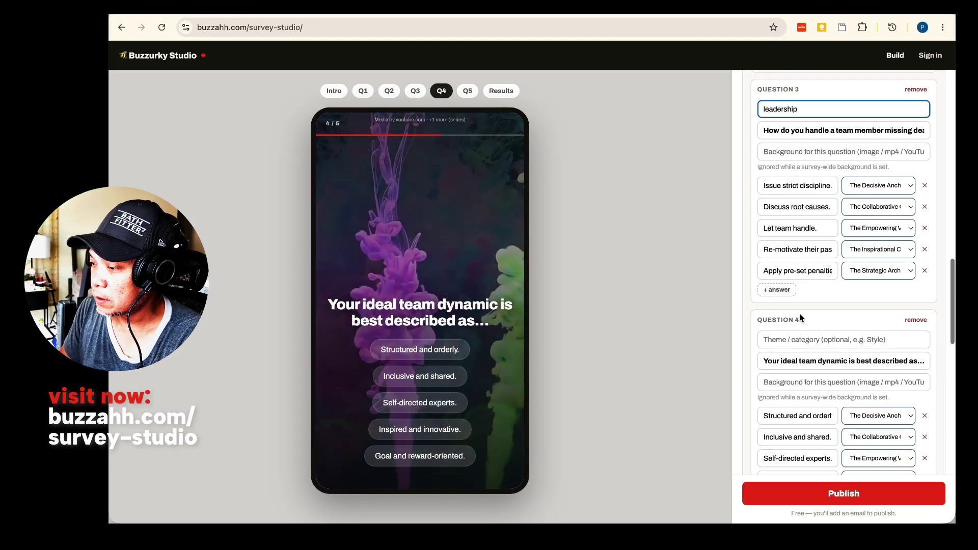
{"action": "left_click", "coordinate": [785, 342]}
{"action": "type", "text": "leadership"}
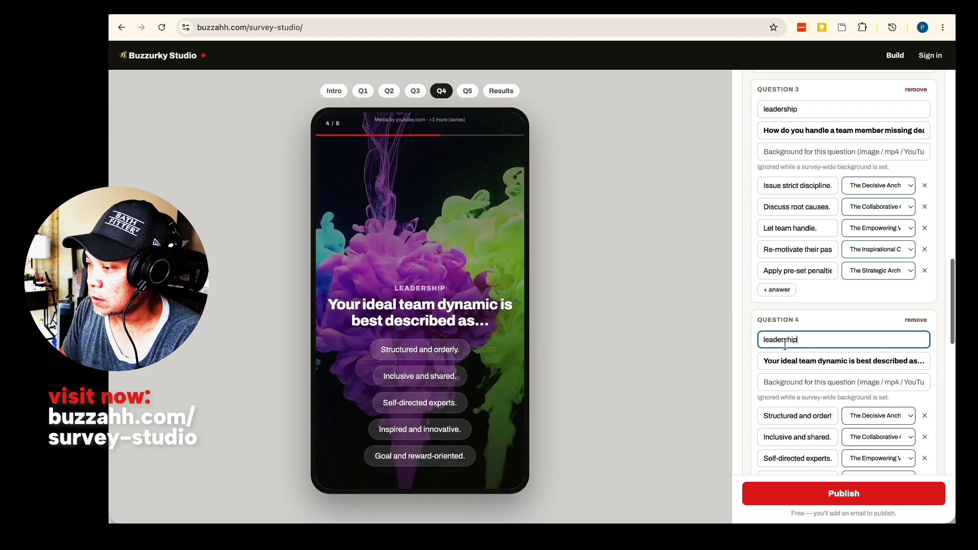
{"action": "scroll", "coordinate": [785, 345], "scroll_direction": "down", "scroll_amount": 5}
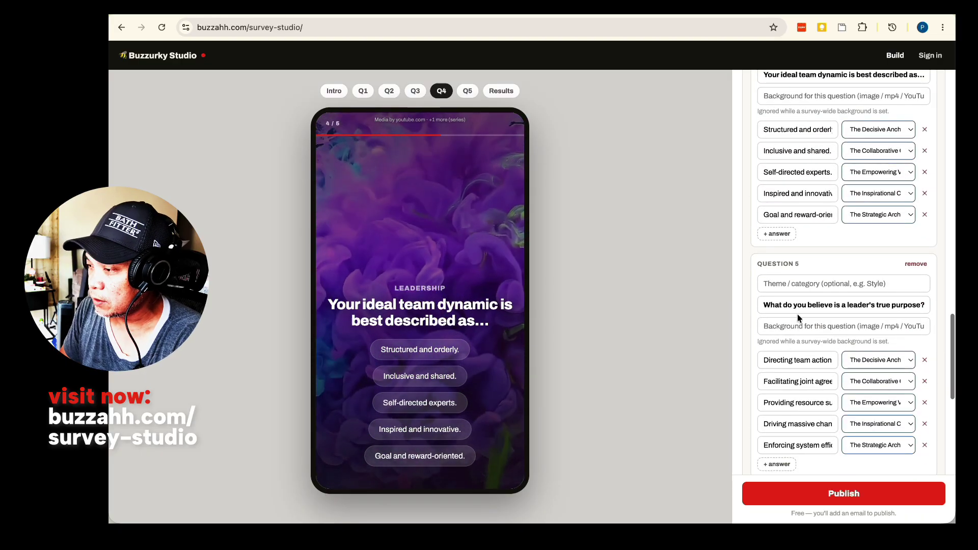
{"action": "left_click", "coordinate": [793, 284]}
{"action": "type", "text": "leadership"}
{"action": "scroll", "coordinate": [795, 255], "scroll_direction": "down", "scroll_amount": 4}
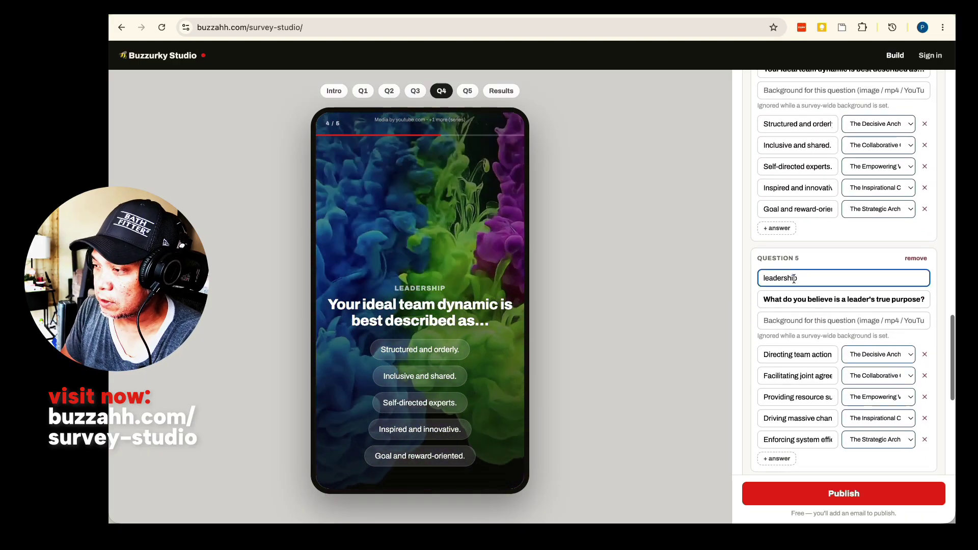
{"action": "scroll", "coordinate": [803, 178], "scroll_direction": "up", "scroll_amount": 2}
{"action": "scroll", "coordinate": [804, 149], "scroll_direction": "up", "scroll_amount": 2}
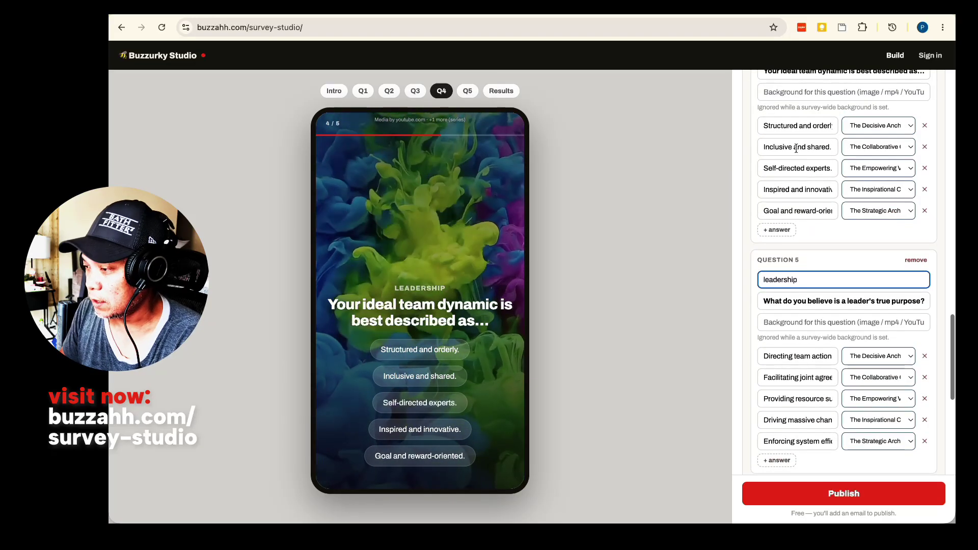
{"action": "left_click", "coordinate": [535, 340]}
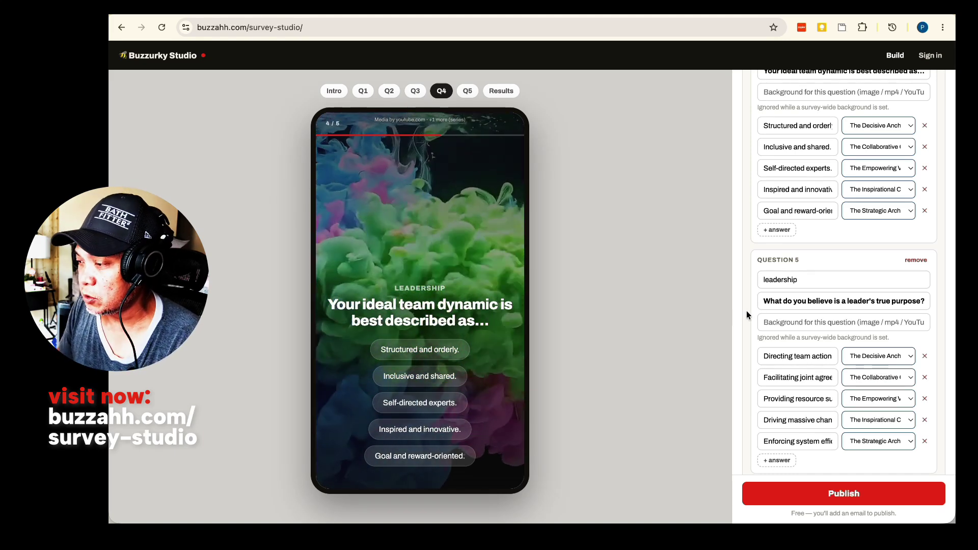
Examine the available result types in the personal result settings, keeping the "Outcome match" type.
{"action": "scroll", "coordinate": [747, 315], "scroll_direction": "down", "scroll_amount": 3}
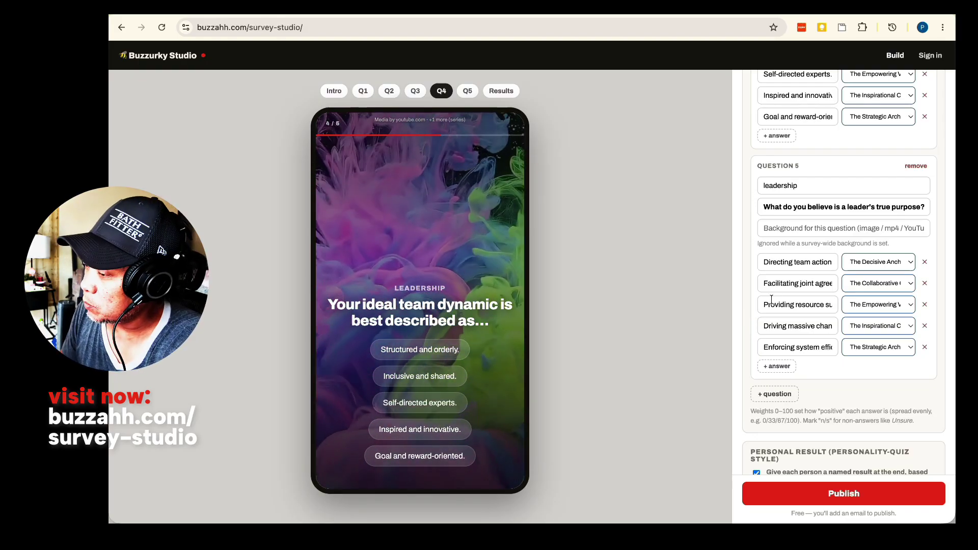
{"action": "scroll", "coordinate": [748, 308], "scroll_direction": "down", "scroll_amount": 5}
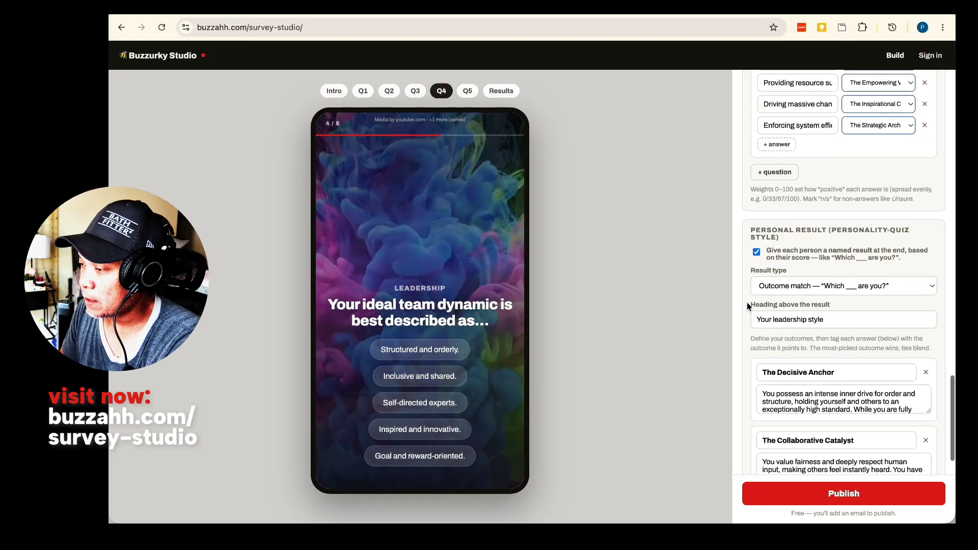
{"action": "scroll", "coordinate": [747, 303], "scroll_direction": "down", "scroll_amount": 3}
{"action": "scroll", "coordinate": [747, 306], "scroll_direction": "up", "scroll_amount": 1}
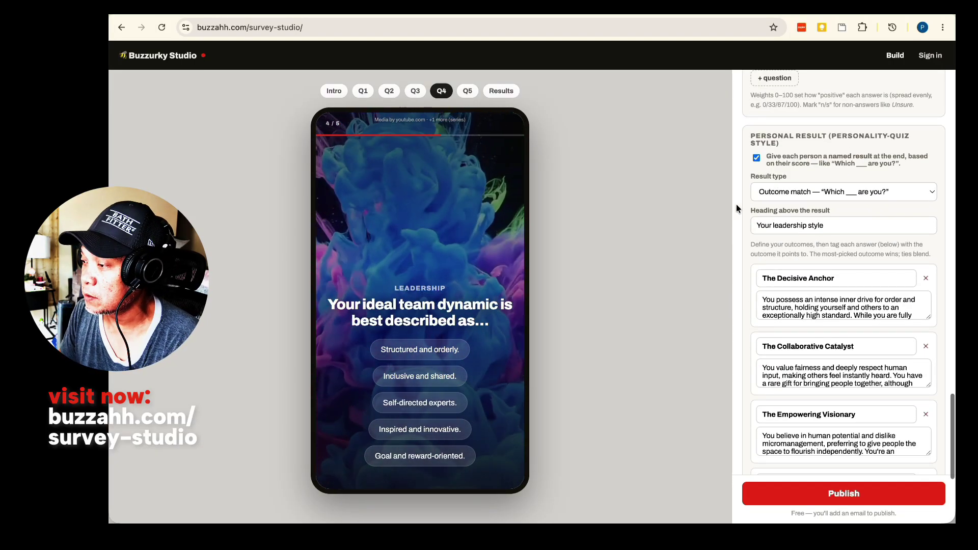
{"action": "left_click", "coordinate": [771, 195]}
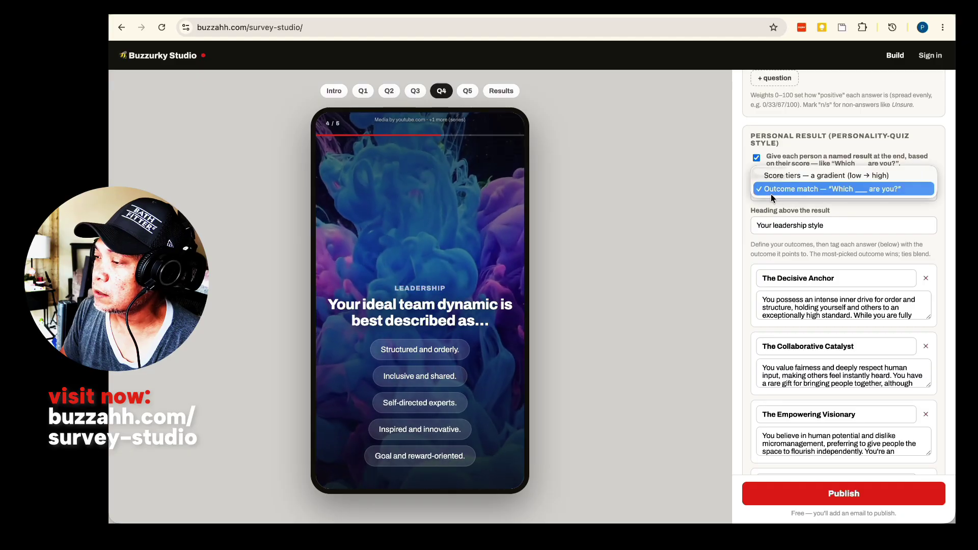
{"action": "left_click", "coordinate": [814, 139]}
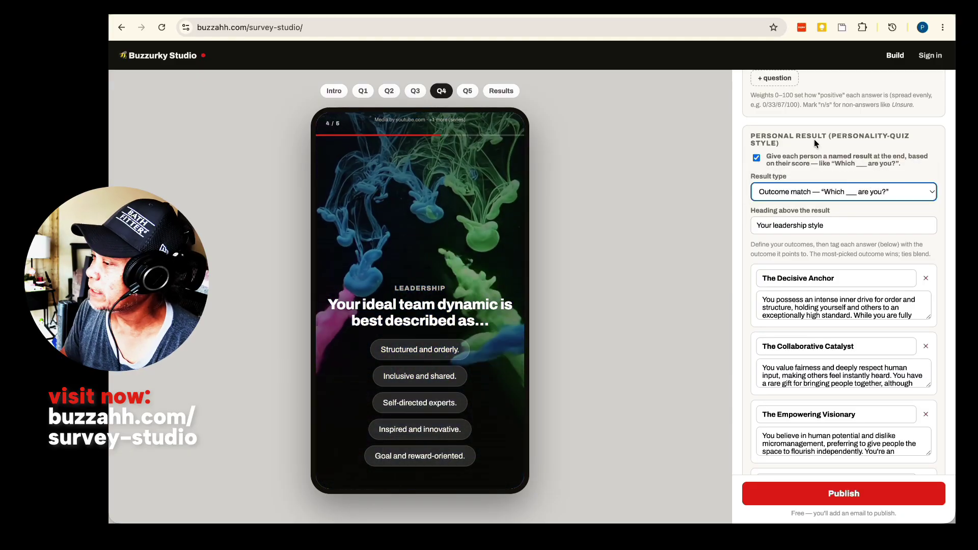